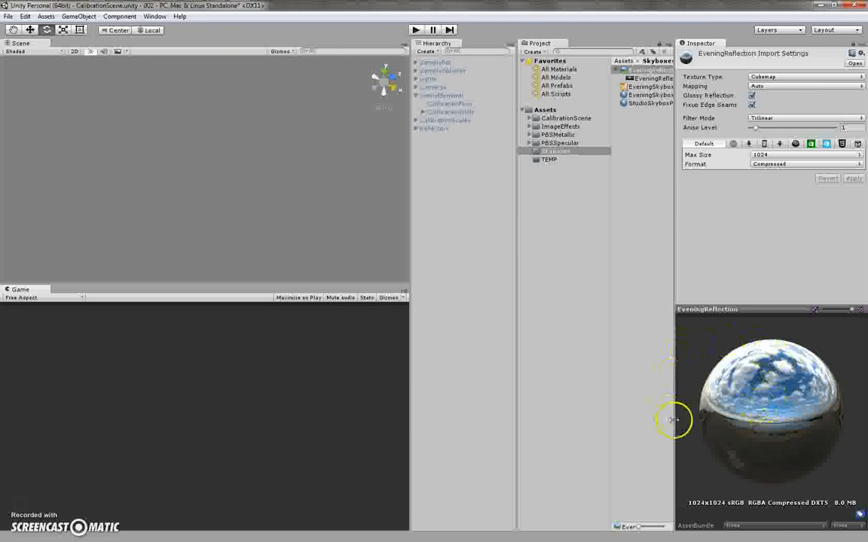
Step: Examine the EveningReflection cubemap preview from several angles to see its sky and ground reflections
{"action": "left_click_drag", "start_coordinate": [798, 450], "coordinate": [700, 386]}
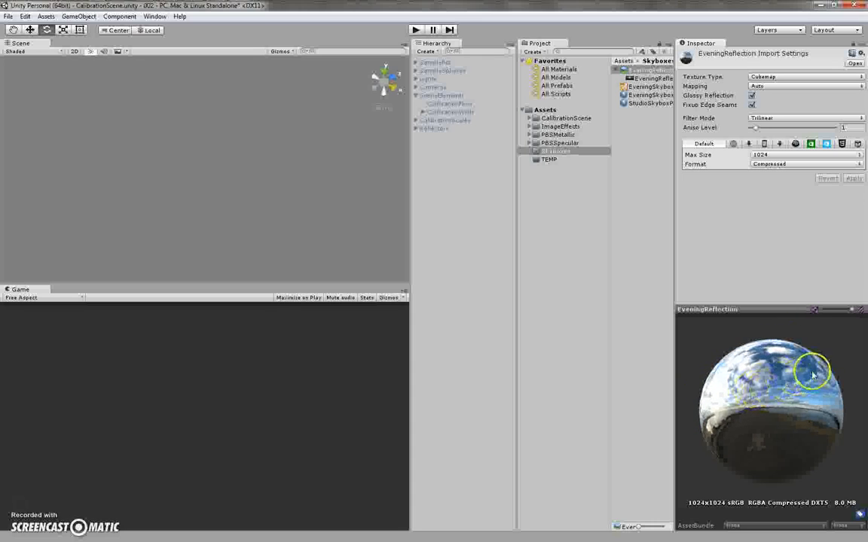
{"action": "left_click_drag", "start_coordinate": [695, 406], "coordinate": [847, 424]}
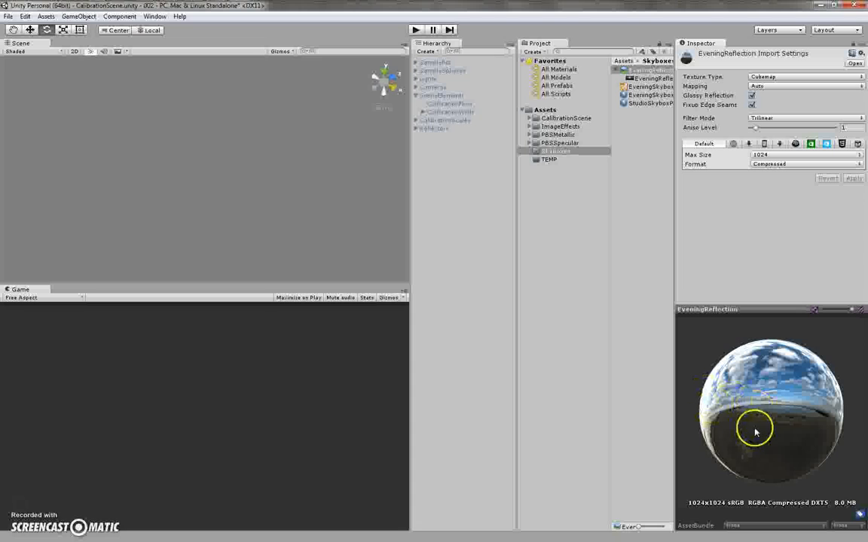
{"action": "left_click_drag", "start_coordinate": [826, 419], "coordinate": [784, 406]}
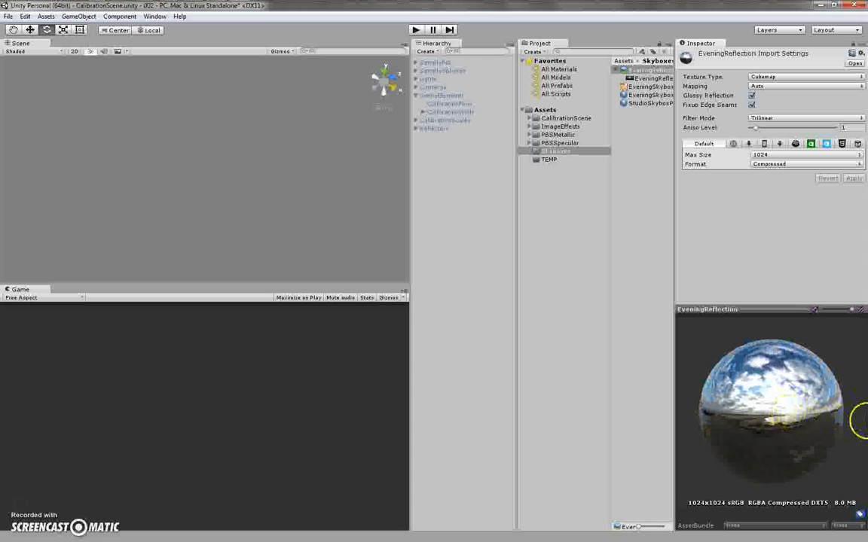
{"action": "left_click_drag", "start_coordinate": [833, 424], "coordinate": [769, 428]}
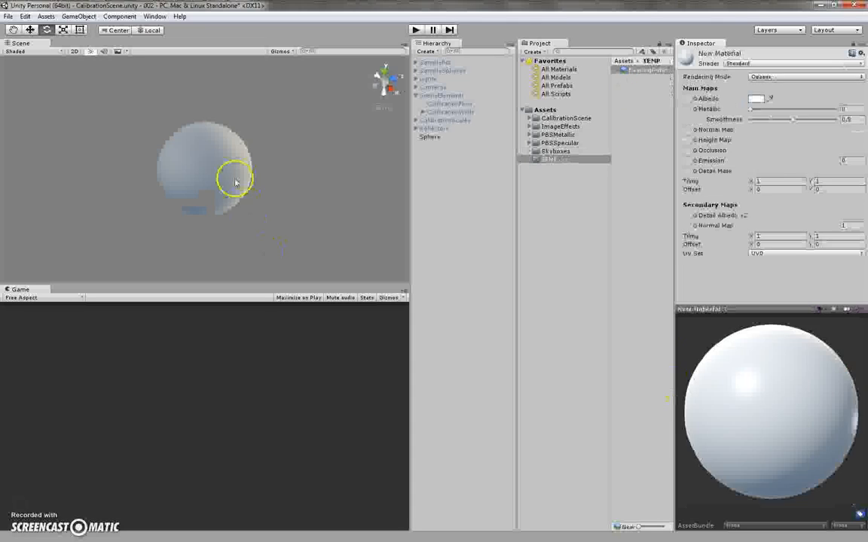
Step: Try a light pink Albedo colour on the New Material applied to the sphere
{"action": "left_click", "coordinate": [223, 142]}
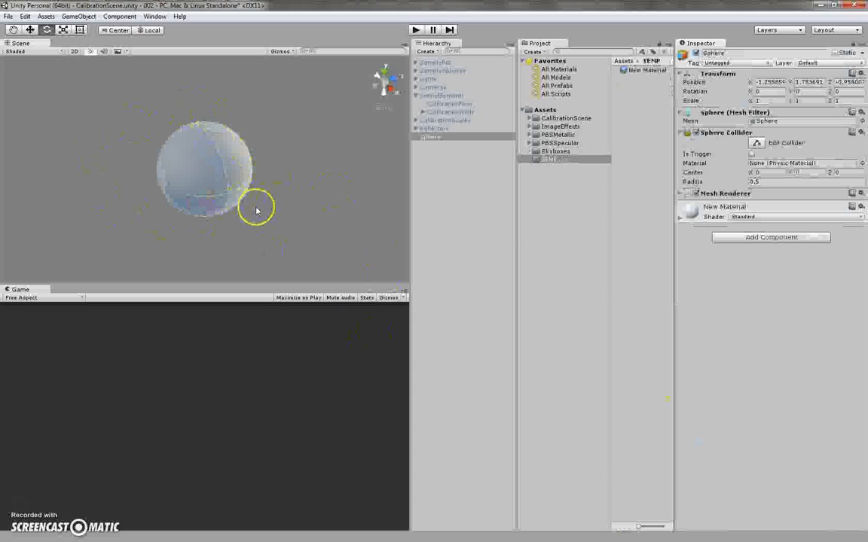
{"action": "left_click", "coordinate": [282, 144]}
{"action": "left_click", "coordinate": [216, 156]}
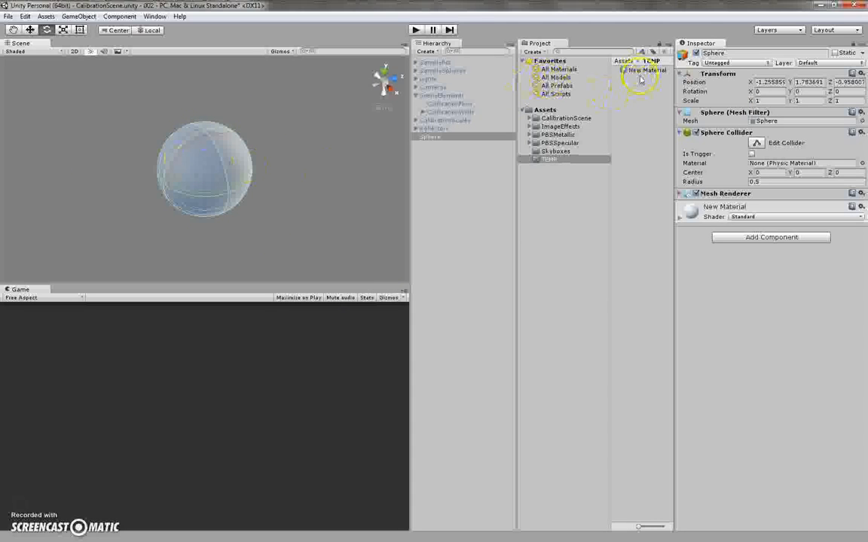
{"action": "left_click", "coordinate": [681, 218]}
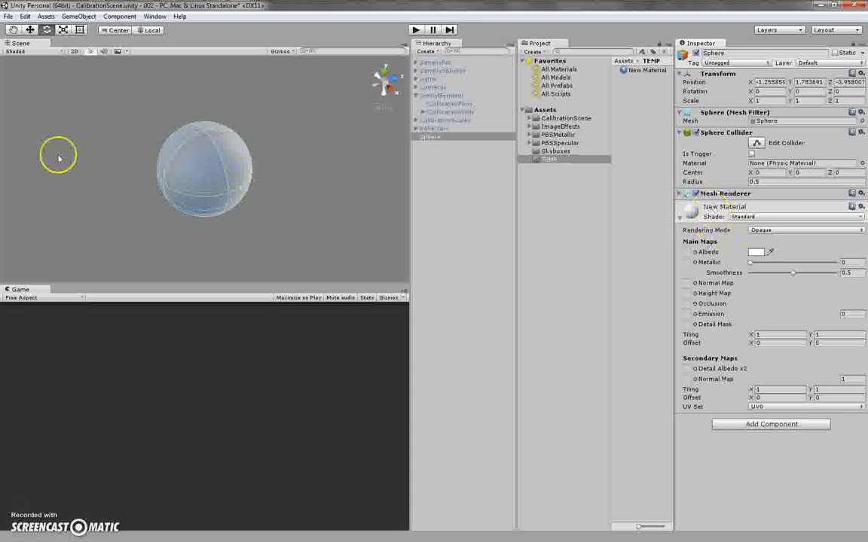
{"action": "left_click", "coordinate": [756, 251]}
{"action": "left_click", "coordinate": [58, 58]}
{"action": "left_click_drag", "start_coordinate": [94, 46], "coordinate": [23, 45]}
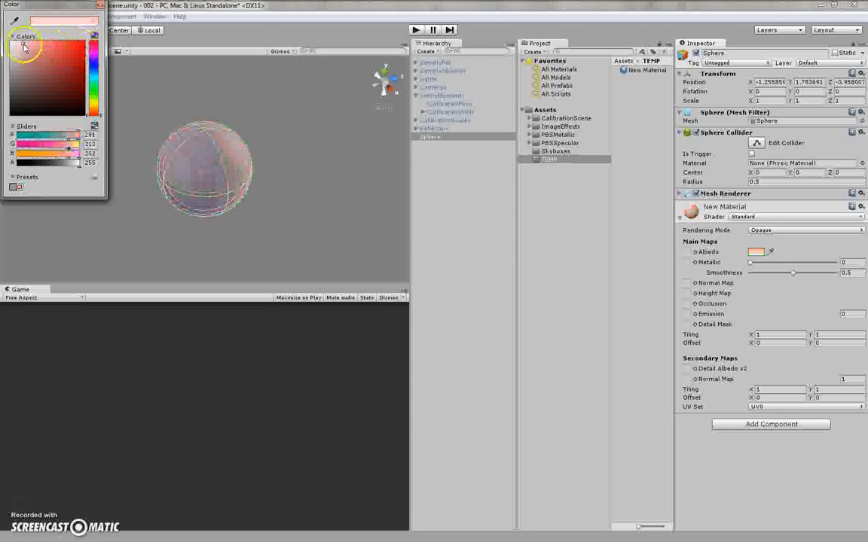
{"action": "left_click", "coordinate": [309, 176]}
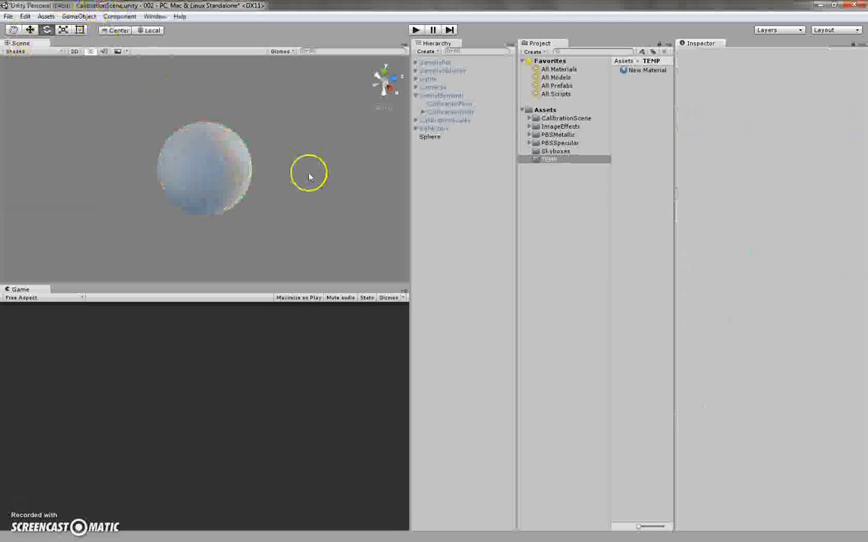
{"action": "left_click", "coordinate": [655, 71]}
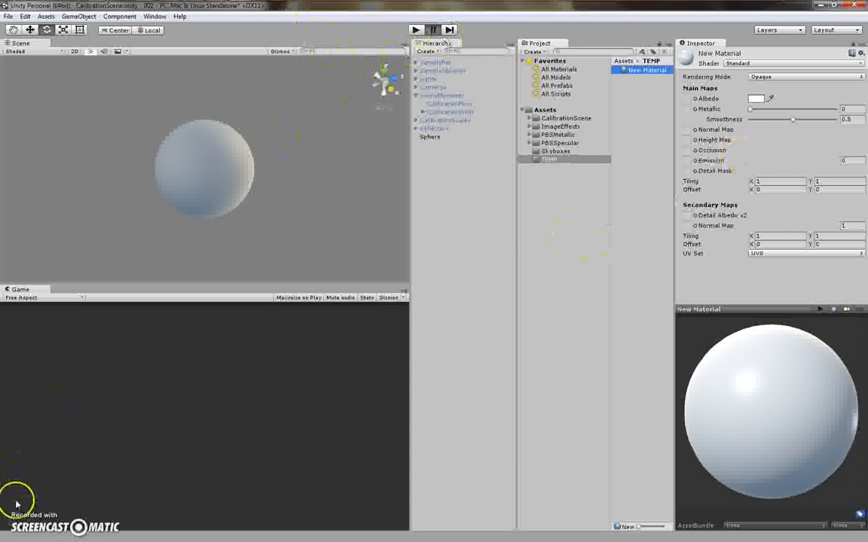
Step: Switch to the browser and read the Specular and Smoothness parameter sections of the Unity manual's Material parameters page
{"action": "left_click", "coordinate": [18, 532]}
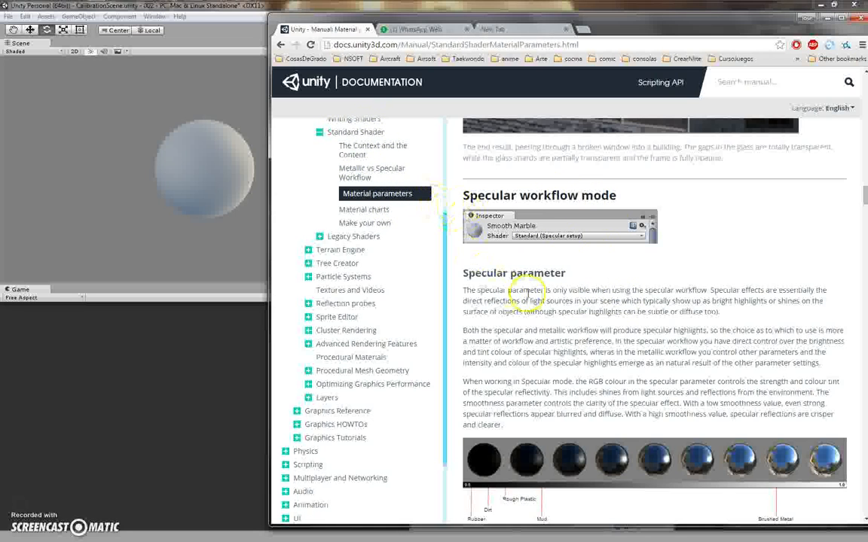
{"action": "scroll", "coordinate": [528, 290], "scroll_direction": "down", "scroll_amount": 3}
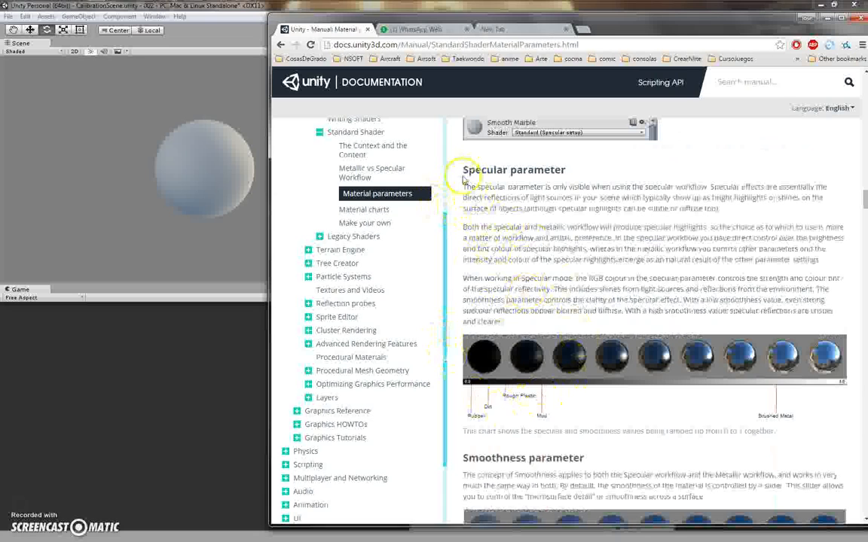
{"action": "scroll", "coordinate": [548, 179], "scroll_direction": "down", "scroll_amount": 3}
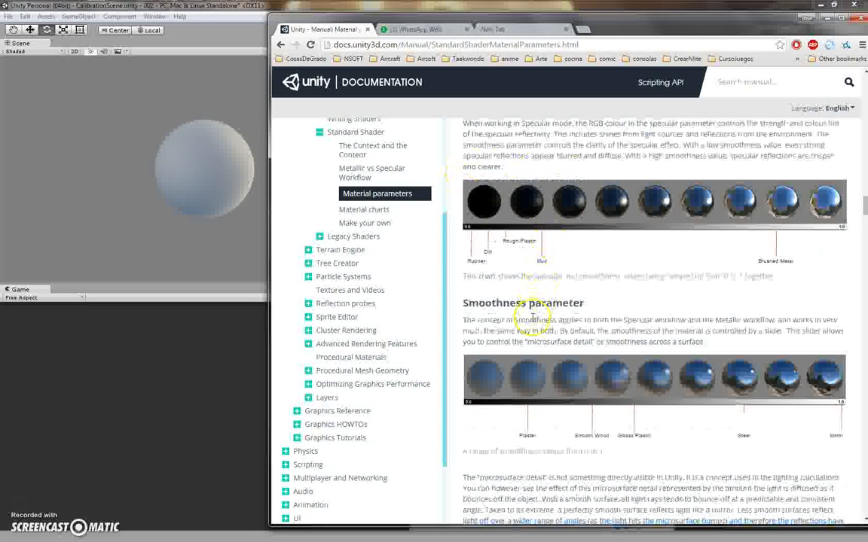
{"action": "left_click_drag", "start_coordinate": [461, 304], "coordinate": [592, 304]}
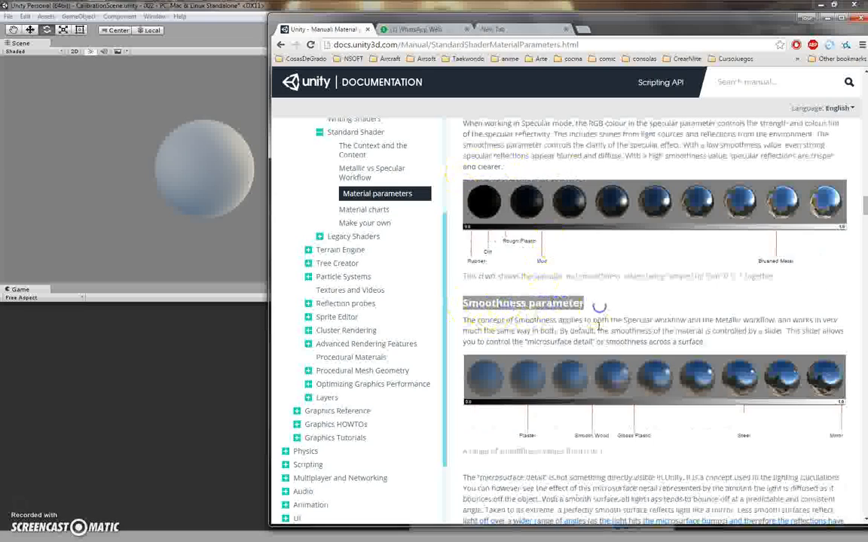
{"action": "scroll", "coordinate": [599, 332], "scroll_direction": "down", "scroll_amount": 6}
{"action": "scroll", "coordinate": [599, 332], "scroll_direction": "up", "scroll_amount": 3}
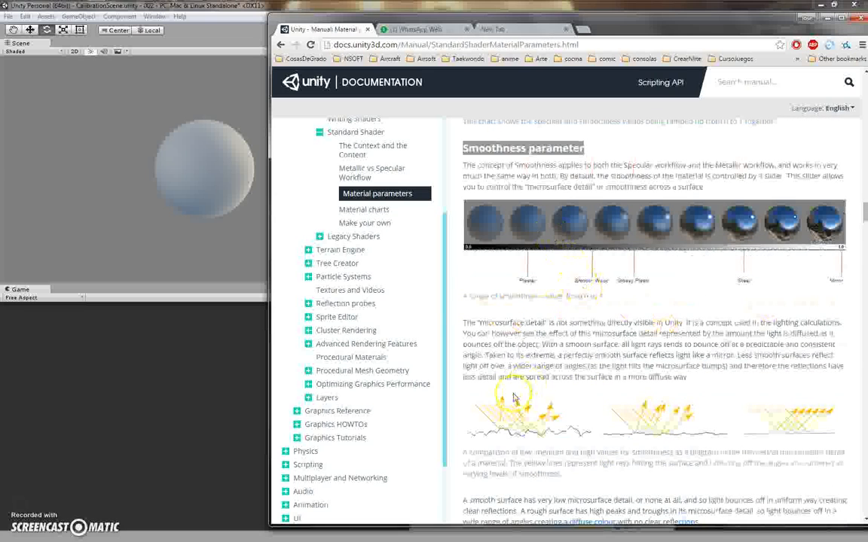
{"action": "scroll", "coordinate": [570, 422], "scroll_direction": "down", "scroll_amount": 6}
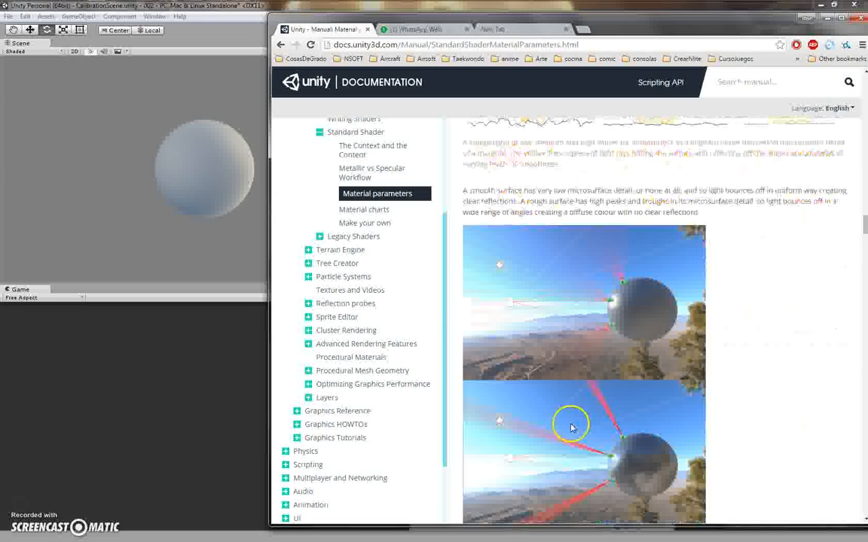
{"action": "scroll", "coordinate": [533, 338], "scroll_direction": "down", "scroll_amount": 3}
{"action": "scroll", "coordinate": [533, 339], "scroll_direction": "down", "scroll_amount": 12}
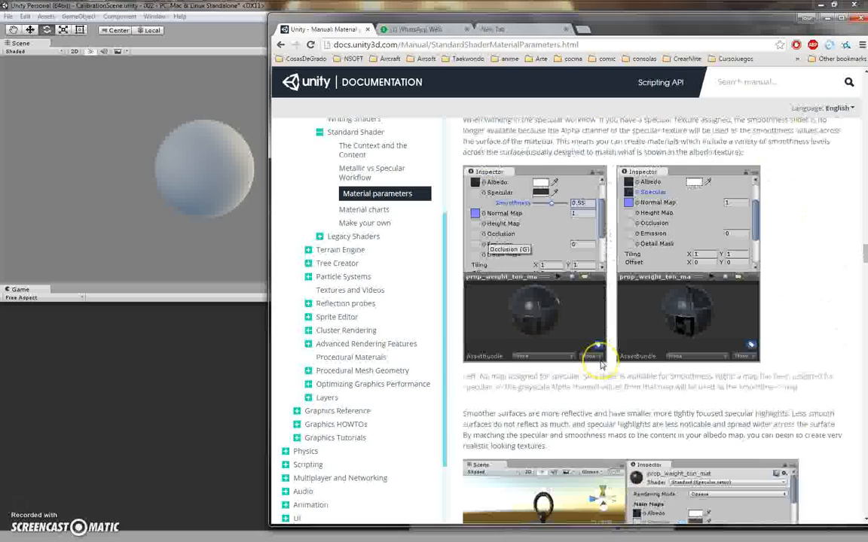
{"action": "scroll", "coordinate": [580, 356], "scroll_direction": "up", "scroll_amount": 4}
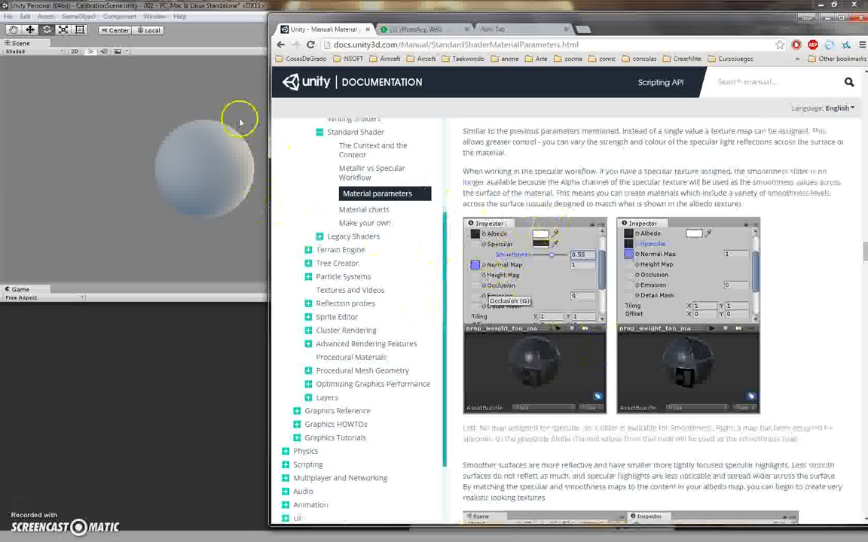
Step: Return to Unity and assign New Material from the TEMP folder to the sphere, keeping the material selected for editing
{"action": "left_click", "coordinate": [236, 38]}
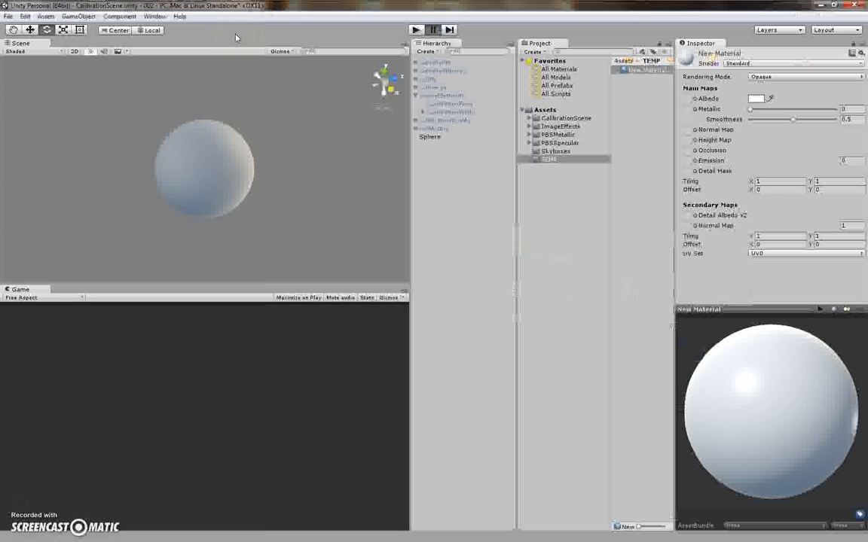
{"action": "left_click", "coordinate": [640, 70]}
{"action": "left_click_drag", "start_coordinate": [639, 70], "coordinate": [198, 160]}
{"action": "left_click", "coordinate": [642, 72]}
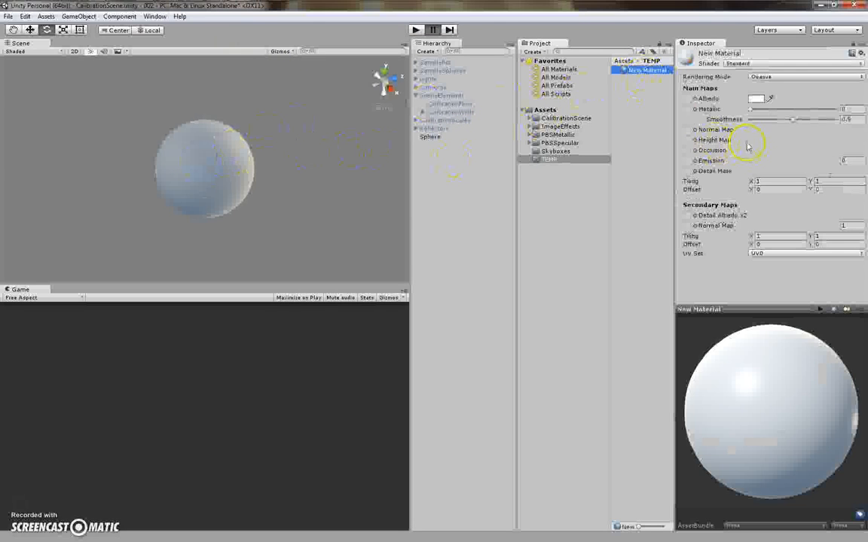
Step: Raise New Material's Metallic and Smoothness to 1 and inspect the sky reflection on the sphere from another angle
{"action": "left_click_drag", "start_coordinate": [751, 110], "coordinate": [839, 111]}
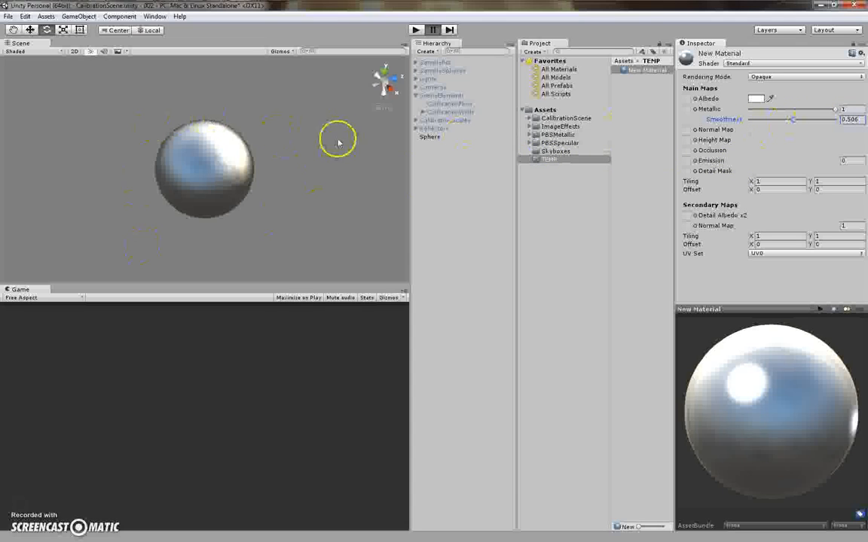
{"action": "left_click_drag", "start_coordinate": [794, 123], "coordinate": [791, 123]}
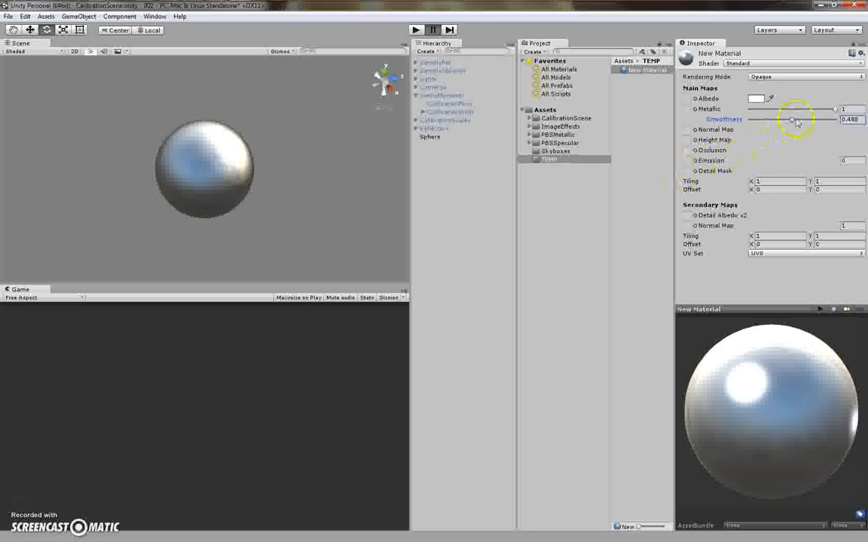
{"action": "left_click_drag", "start_coordinate": [793, 123], "coordinate": [842, 120]}
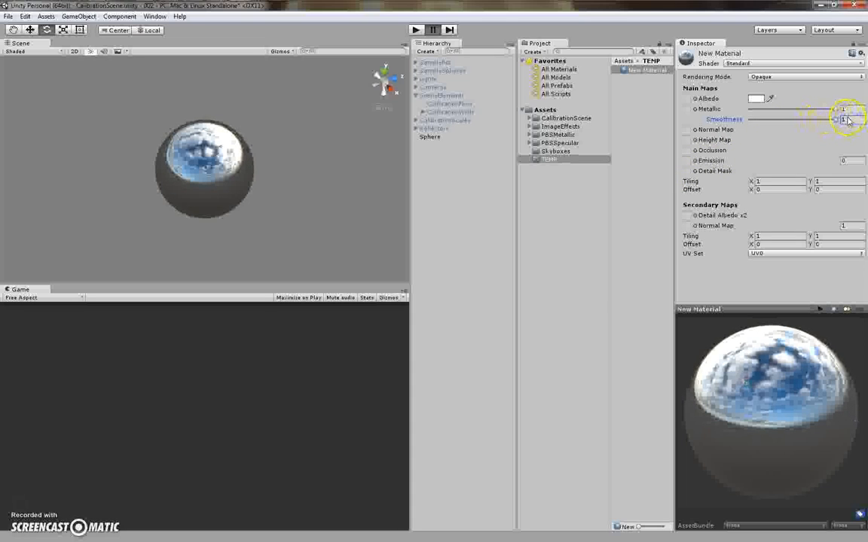
{"action": "left_click", "coordinate": [257, 154]}
{"action": "left_click_drag", "start_coordinate": [265, 131], "coordinate": [129, 281], "text": "alt"}
{"action": "scroll", "coordinate": [219, 165], "scroll_direction": "up", "scroll_amount": 5}
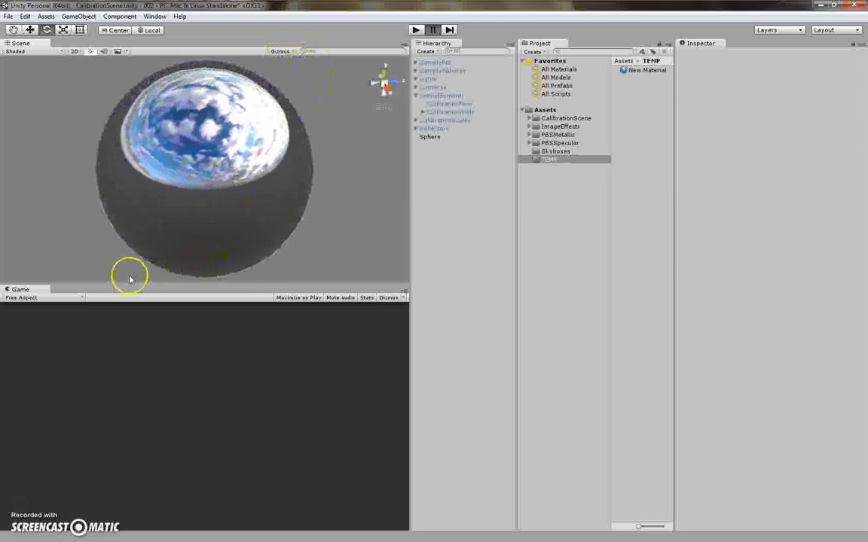
{"action": "scroll", "coordinate": [319, 187], "scroll_direction": "down", "scroll_amount": 3}
Step: Vary New Material's Metallic and Smoothness values, ending with Metallic at about 0.565 and Smoothness at 0.812
{"action": "left_click", "coordinate": [644, 70]}
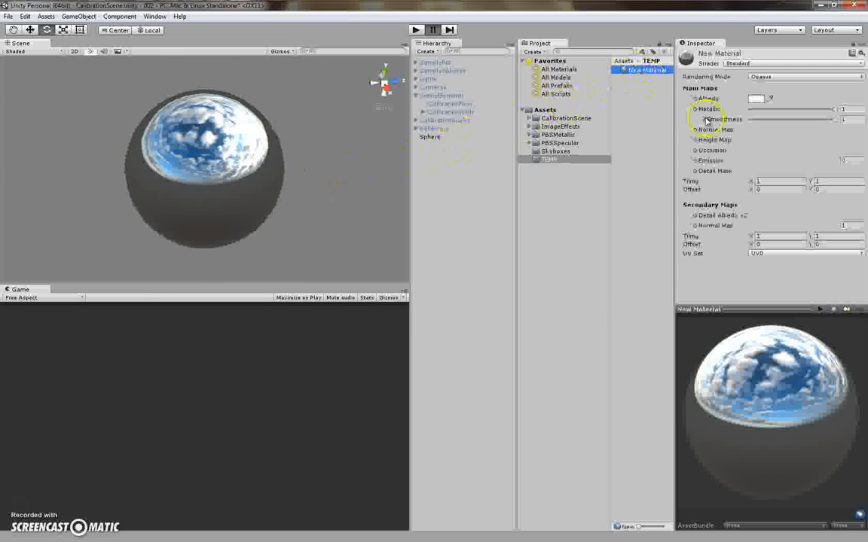
{"action": "left_click_drag", "start_coordinate": [838, 115], "coordinate": [823, 113]}
{"action": "left_click_drag", "start_coordinate": [834, 123], "coordinate": [750, 110]}
{"action": "left_click_drag", "start_coordinate": [810, 127], "coordinate": [838, 117]}
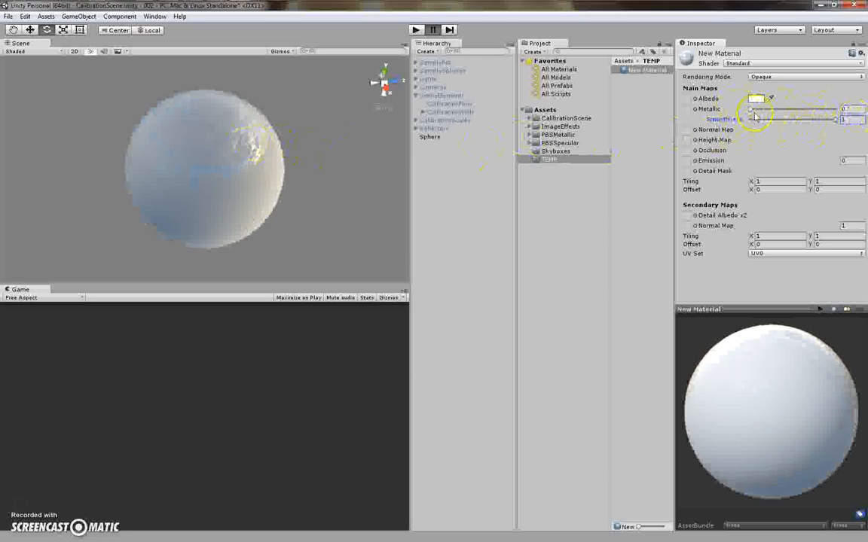
{"action": "left_click_drag", "start_coordinate": [758, 110], "coordinate": [821, 125]}
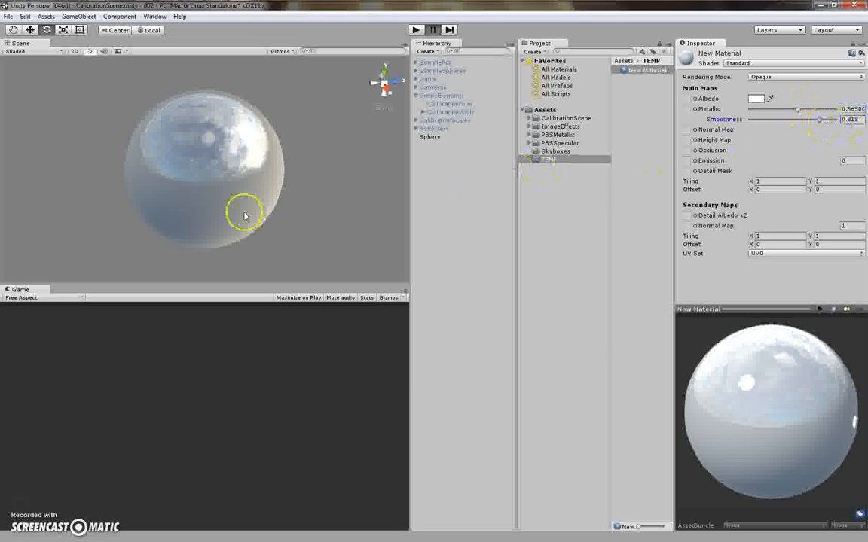
Step: Switch back to the Unity manual in the browser and look through its Transparency and Smoothness sections
{"action": "key", "text": "alt+Tab"}
{"action": "key", "text": "alt+Tab"}
{"action": "key", "text": "alt+shift+Tab"}
{"action": "key", "text": "Escape"}
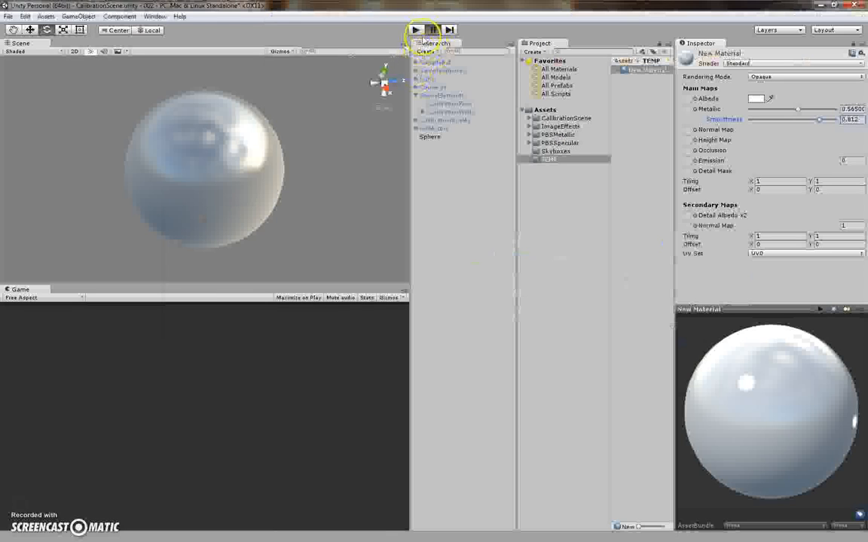
{"action": "mouse_move", "coordinate": [261, 9]}
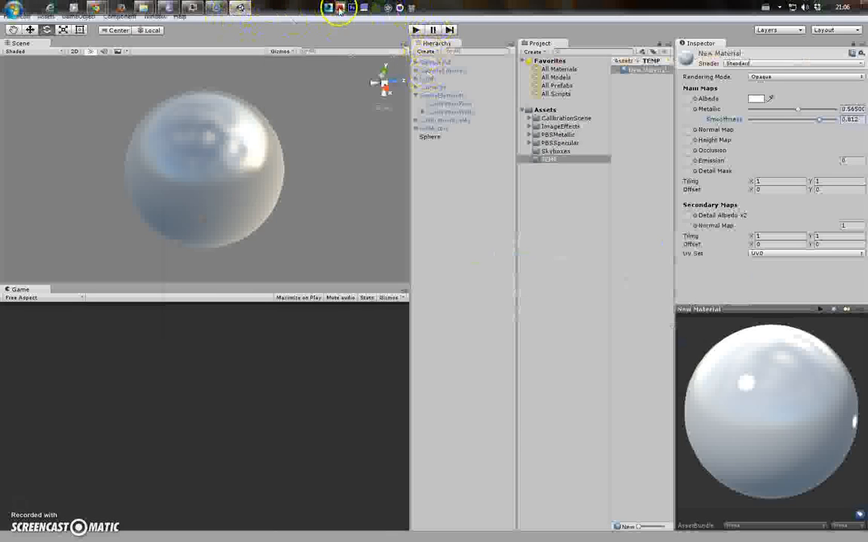
{"action": "mouse_move", "coordinate": [101, 6]}
{"action": "left_click", "coordinate": [169, 72]}
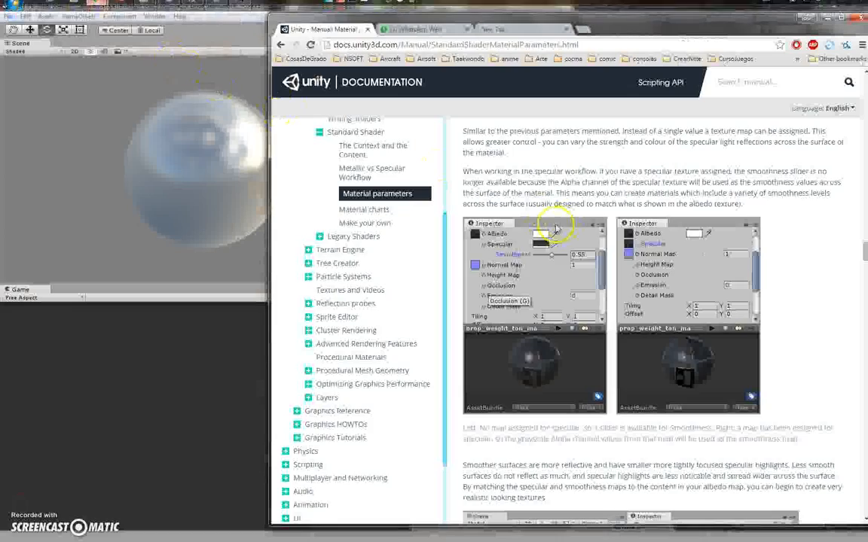
{"action": "scroll", "coordinate": [590, 325], "scroll_direction": "down", "scroll_amount": 5}
{"action": "scroll", "coordinate": [600, 325], "scroll_direction": "up", "scroll_amount": 6}
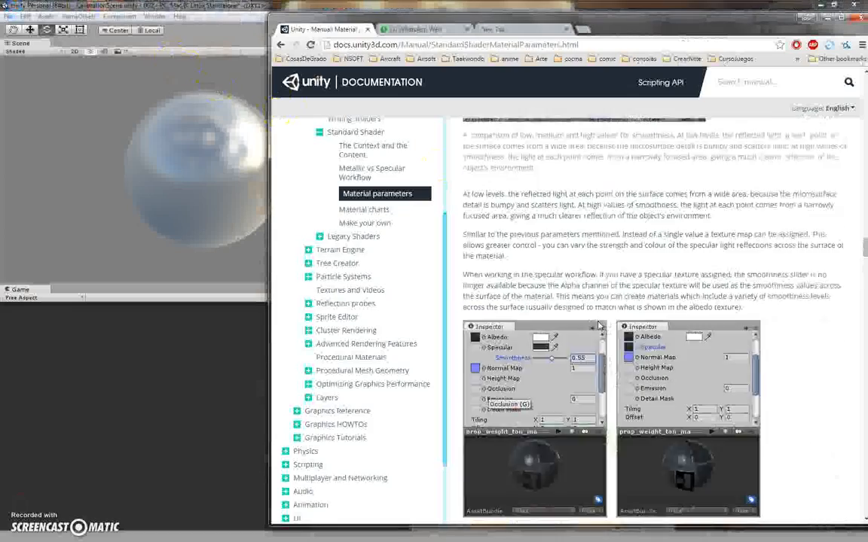
{"action": "scroll", "coordinate": [600, 326], "scroll_direction": "up", "scroll_amount": 15}
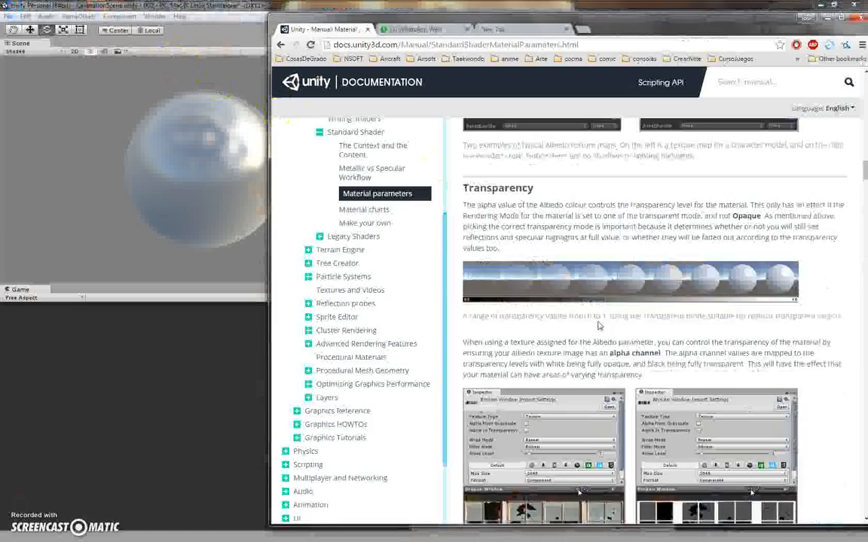
{"action": "scroll", "coordinate": [600, 326], "scroll_direction": "down", "scroll_amount": 15}
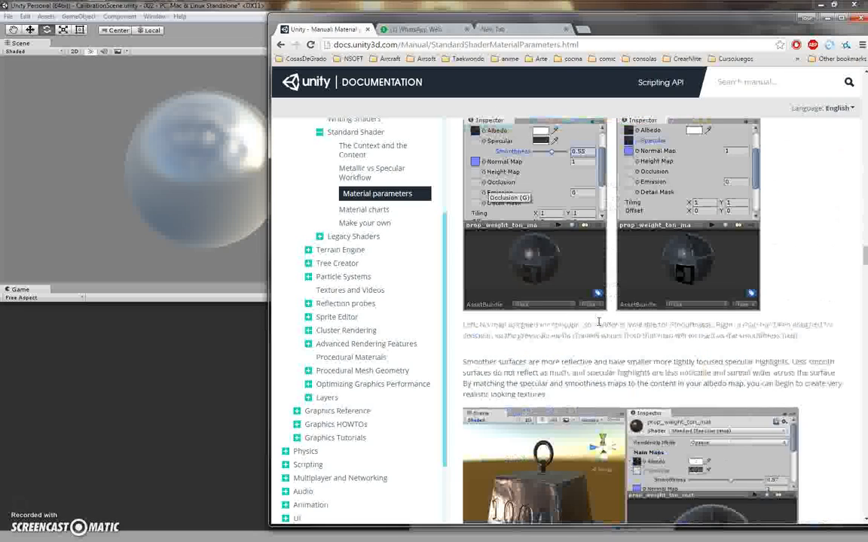
Step: Return to Unity and set New Material's Metallic to about 0.951 and Smoothness to 0.903
{"action": "left_click", "coordinate": [339, 9]}
{"action": "left_click", "coordinate": [683, 130]}
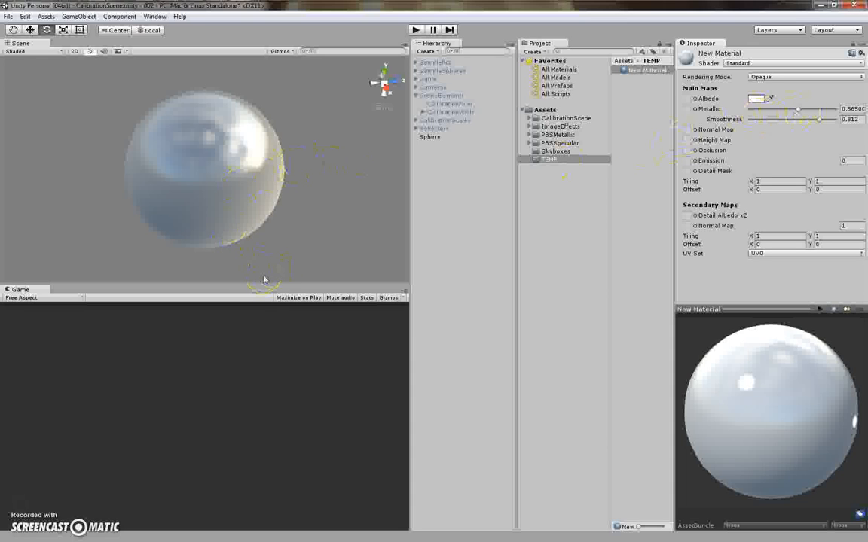
{"action": "left_click_drag", "start_coordinate": [802, 113], "coordinate": [829, 110]}
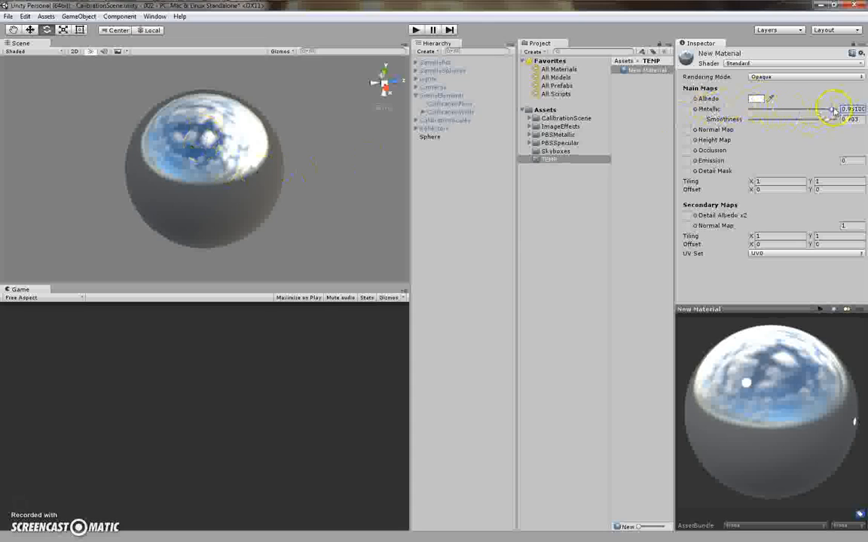
Step: Lower New Material's Metallic to about 0.895 and reduce its Smoothness to compare the sphere's reflection
{"action": "mouse_move", "coordinate": [832, 113]}
{"action": "left_mouse_down"}
{"action": "mouse_move", "coordinate": [735, 113]}
{"action": "mouse_move", "coordinate": [849, 108]}
{"action": "mouse_move", "coordinate": [711, 110]}
{"action": "mouse_move", "coordinate": [827, 111]}
{"action": "left_mouse_up"}
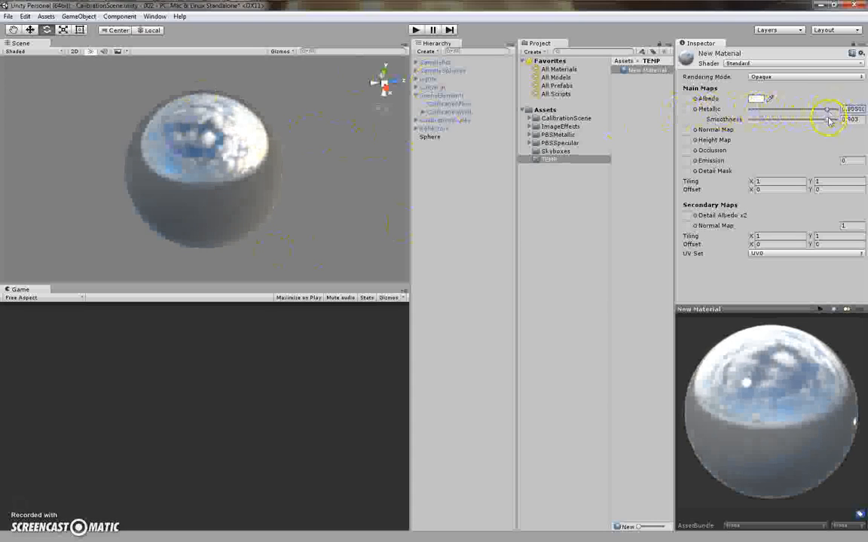
{"action": "left_click_drag", "start_coordinate": [831, 122], "coordinate": [796, 129]}
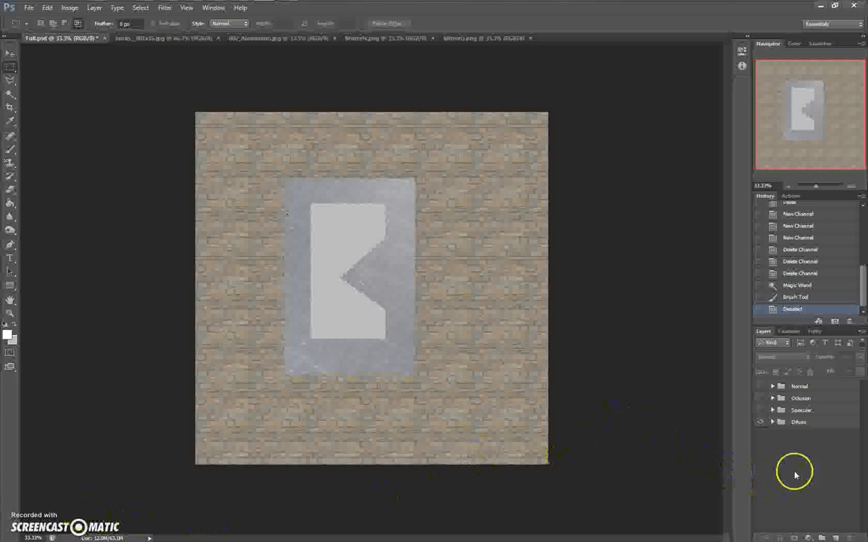
Step: In Photoshop, expand the Difuso group to inspect its Mirror, Metal and Brick layers, and show the Specular group
{"action": "left_click", "coordinate": [772, 422]}
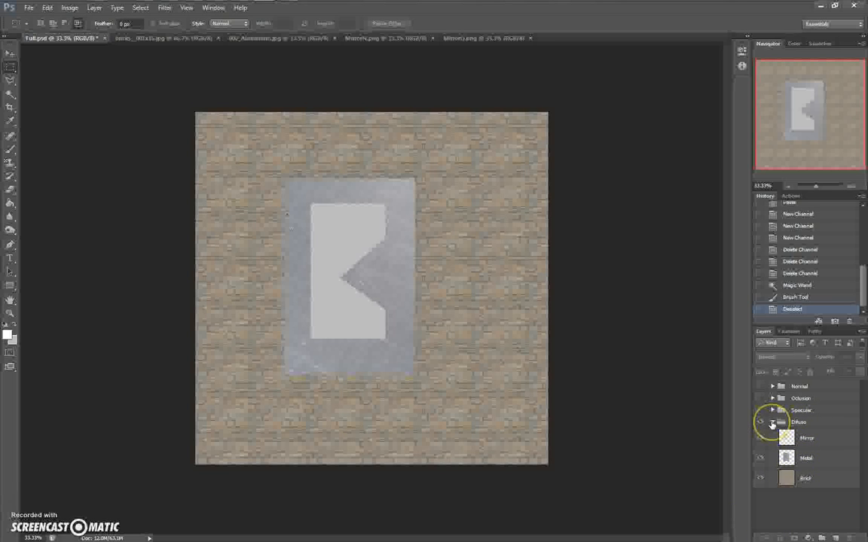
{"action": "left_click", "coordinate": [772, 423]}
{"action": "left_click", "coordinate": [773, 422]}
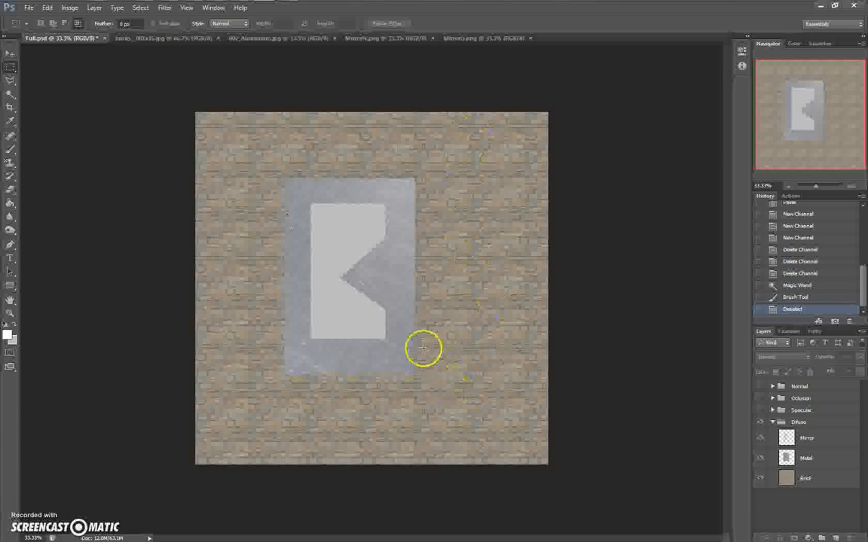
{"action": "left_click", "coordinate": [759, 410]}
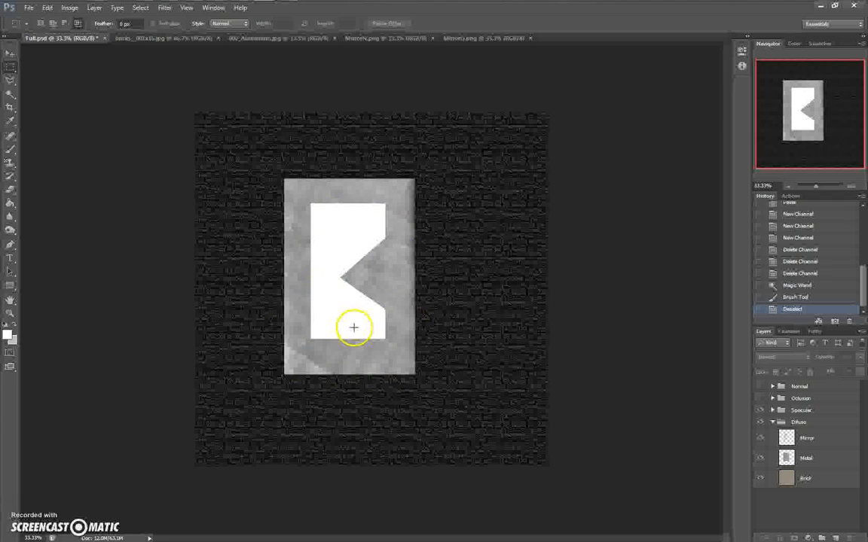
Step: Switch back to Unity and set New Material's Metallic and Smoothness to 1
{"action": "key", "text": "alt+Tab"}
{"action": "key", "text": "Tab"}
{"action": "key", "text": "Tab"}
{"action": "key", "text": "Tab"}
{"action": "key", "text": "Tab"}
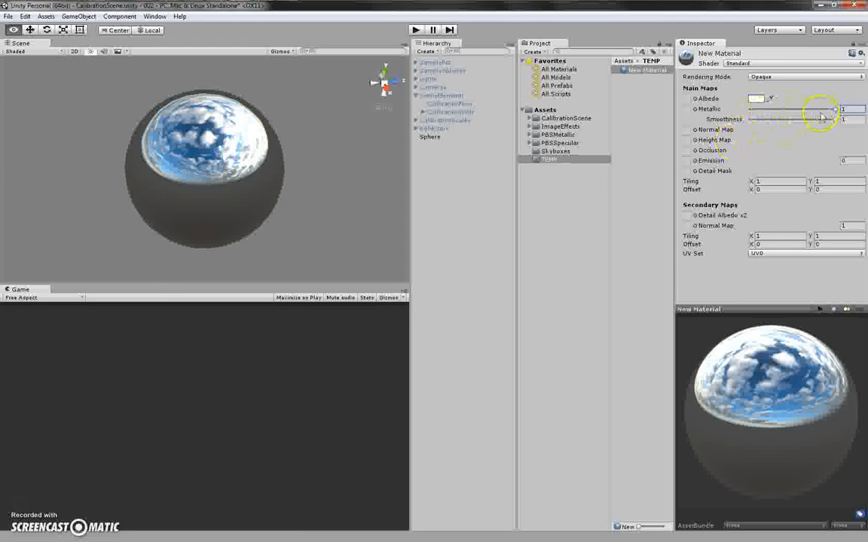
{"action": "mouse_move", "coordinate": [833, 113]}
{"action": "left_mouse_down"}
{"action": "mouse_move", "coordinate": [809, 111]}
{"action": "mouse_move", "coordinate": [843, 110]}
{"action": "left_mouse_up"}
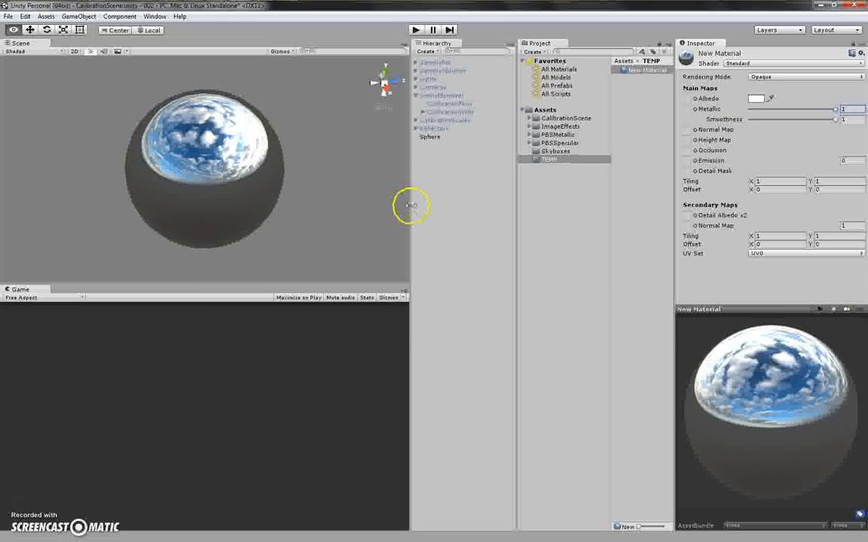
Step: Return to Photoshop and show the Oclusion group followed by the Normal group to examine those maps
{"action": "key", "text": "alt+Tab"}
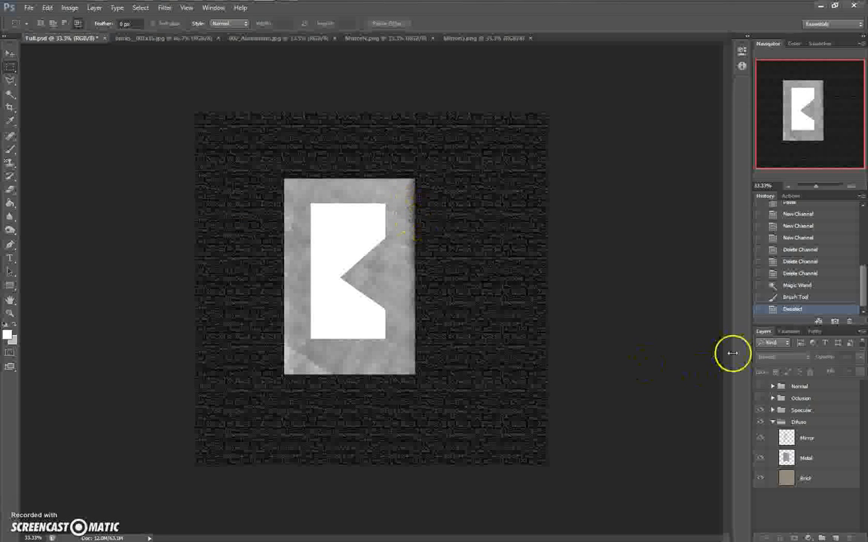
{"action": "left_click", "coordinate": [760, 398]}
{"action": "left_click", "coordinate": [619, 211]}
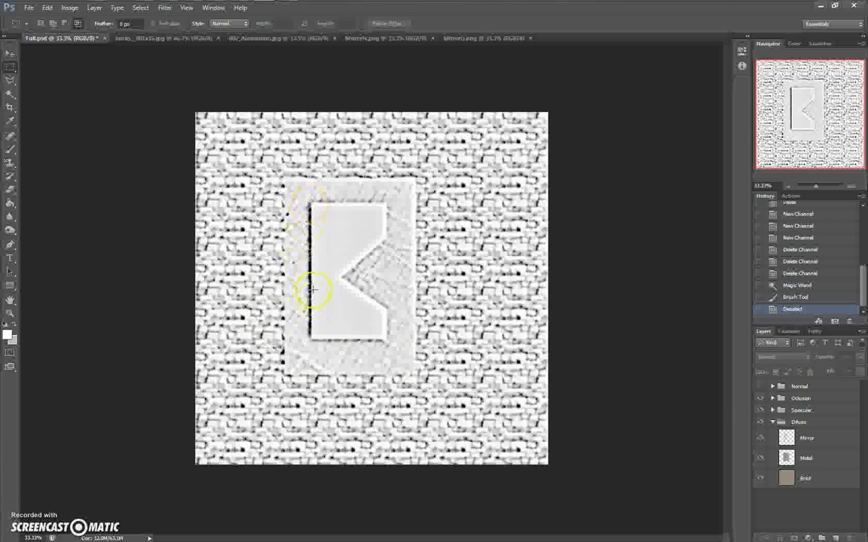
{"action": "left_click", "coordinate": [760, 386]}
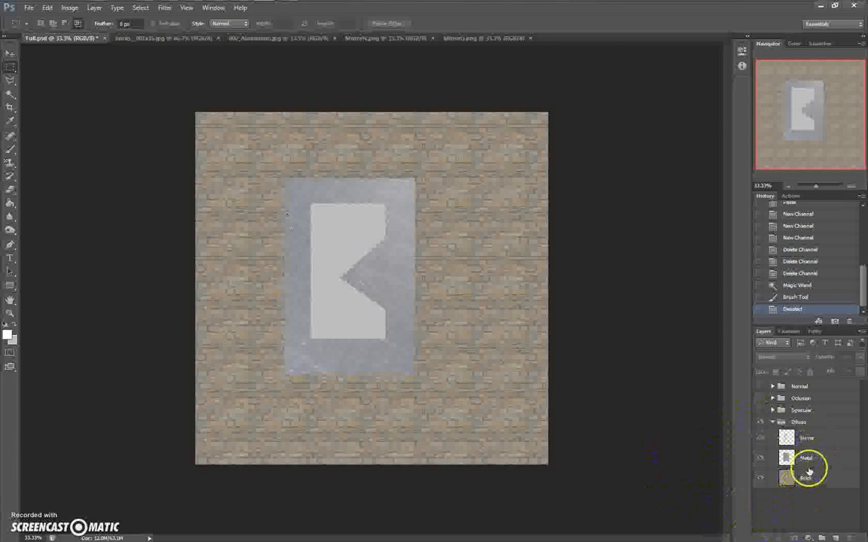
Step: Compare the Oclusion and Normal maps, and leave only the Specular group visible by hiding the other groups
{"action": "left_click", "coordinate": [761, 398]}
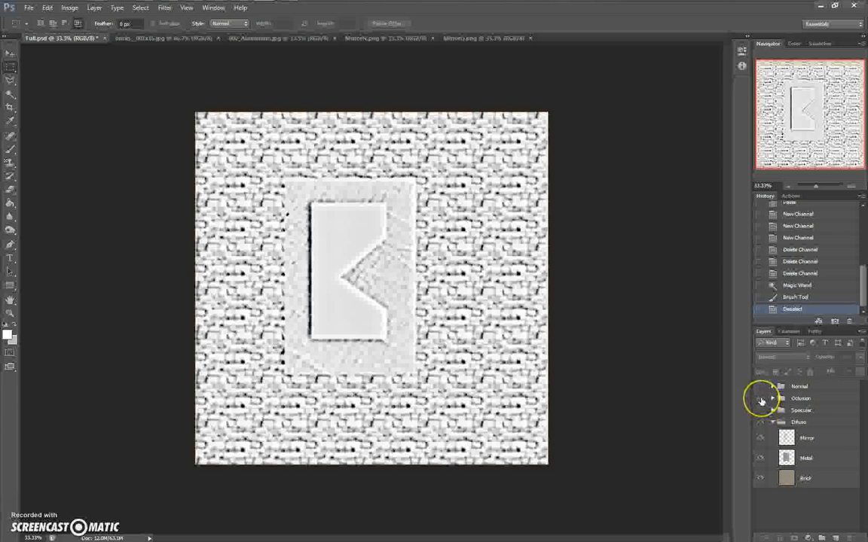
{"action": "left_click", "coordinate": [761, 387]}
{"action": "left_click", "coordinate": [760, 387]}
{"action": "left_click", "coordinate": [760, 399]}
{"action": "left_click", "coordinate": [760, 423]}
{"action": "left_click", "coordinate": [761, 410]}
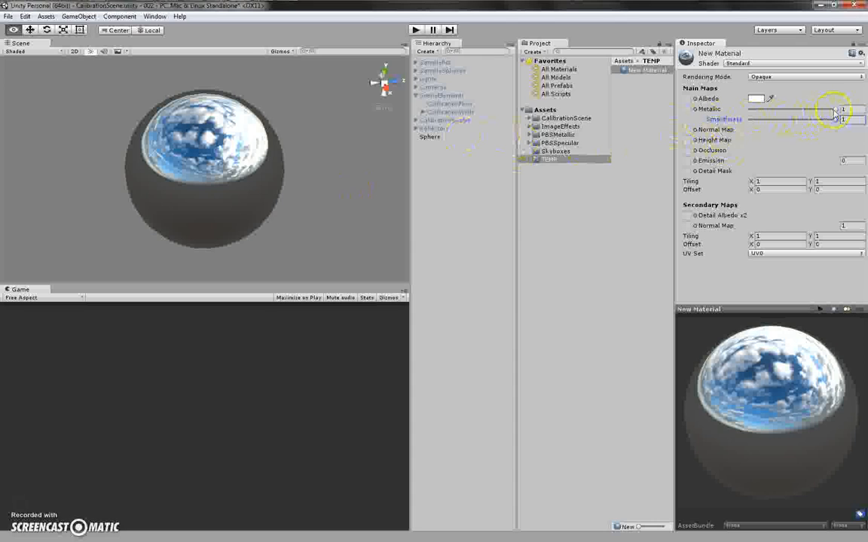
Step: Check New Material's Metallic and Smoothness sliders in Unity, keeping both at 1, and return to Photoshop
{"action": "left_click_drag", "start_coordinate": [836, 111], "coordinate": [849, 133]}
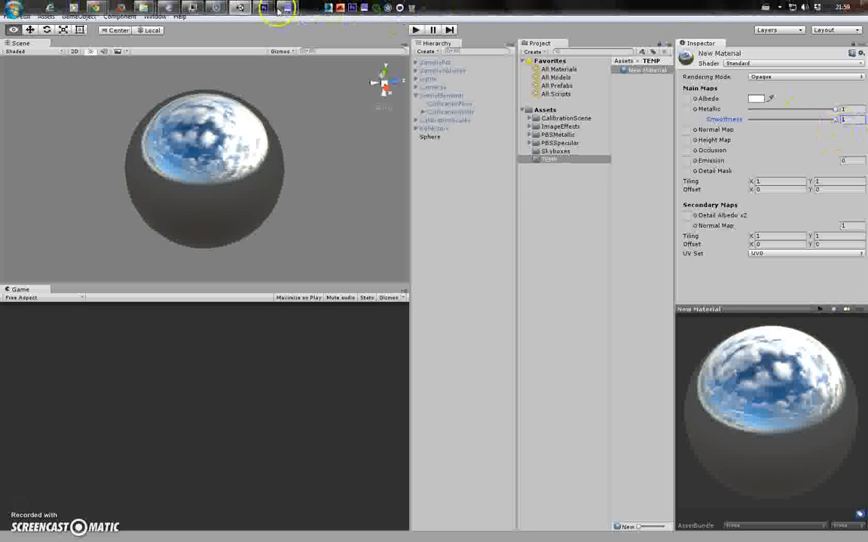
{"action": "left_click", "coordinate": [270, 9]}
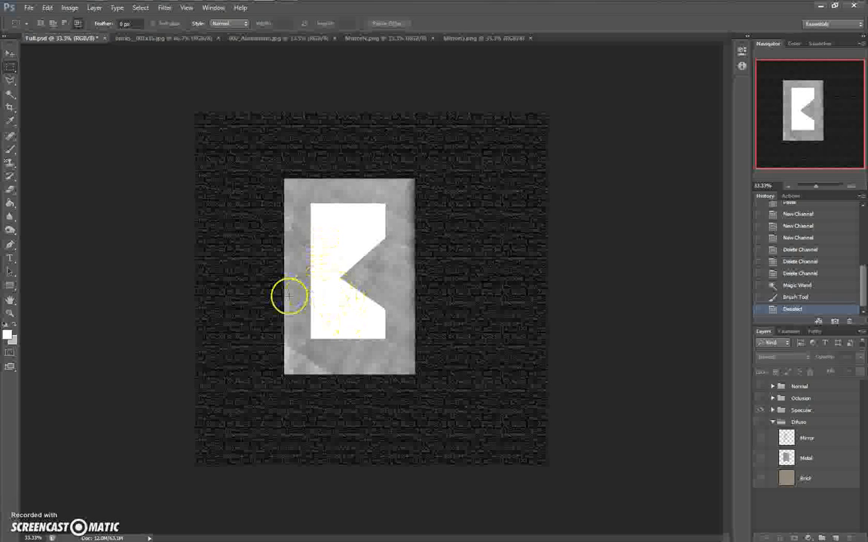
Step: Open the Unity manual in the browser and examine the Smoothness parameter section with its material scale
{"action": "mouse_move", "coordinate": [273, 6]}
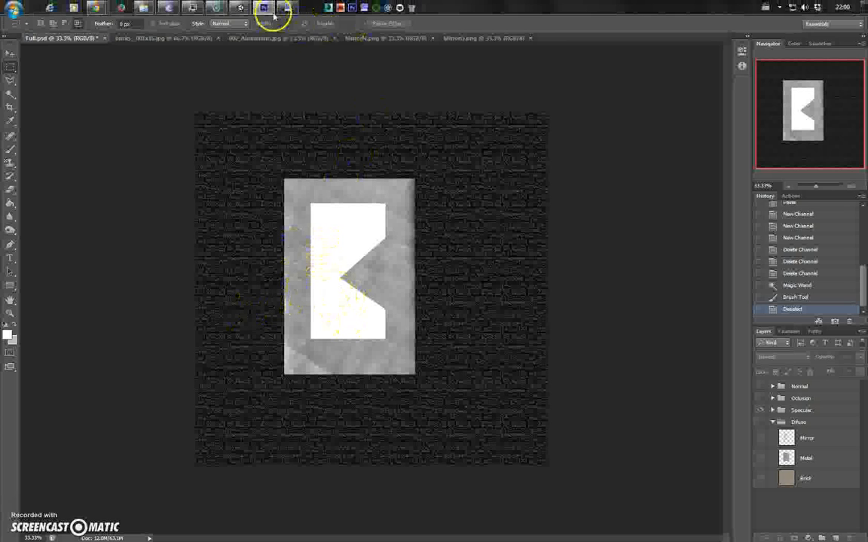
{"action": "left_click", "coordinate": [103, 9]}
{"action": "left_click", "coordinate": [179, 74]}
{"action": "scroll", "coordinate": [574, 198], "scroll_direction": "up", "scroll_amount": 1}
{"action": "scroll", "coordinate": [646, 312], "scroll_direction": "down", "scroll_amount": 1}
{"action": "scroll", "coordinate": [647, 316], "scroll_direction": "down", "scroll_amount": 2}
{"action": "scroll", "coordinate": [648, 316], "scroll_direction": "up", "scroll_amount": 2}
{"action": "scroll", "coordinate": [695, 329], "scroll_direction": "up", "scroll_amount": 1}
{"action": "scroll", "coordinate": [700, 333], "scroll_direction": "down", "scroll_amount": 1}
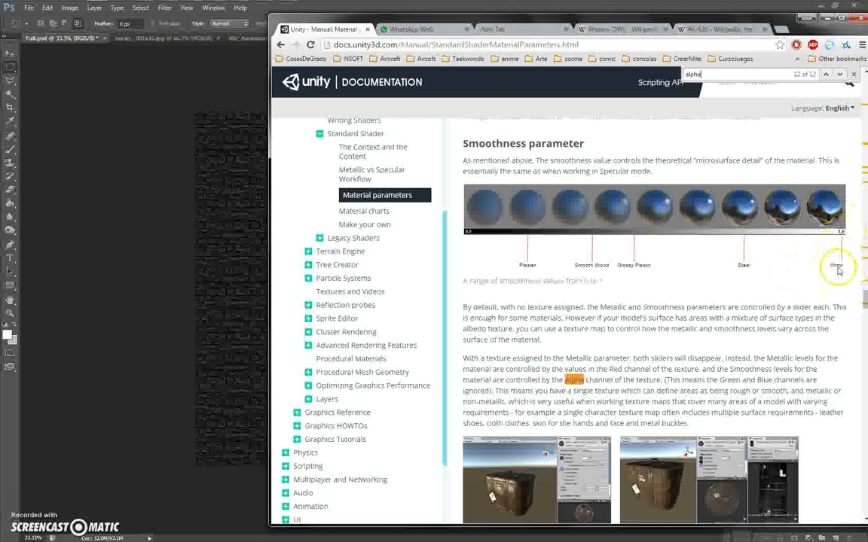
Step: Back in Photoshop, create a new group inside the Specular group and rename it Smooth
{"action": "left_click", "coordinate": [228, 11]}
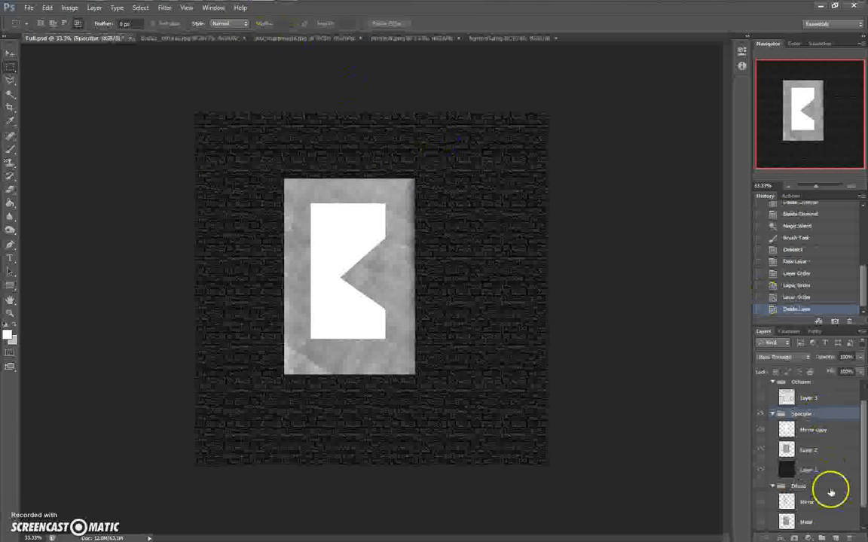
{"action": "left_click", "coordinate": [823, 538]}
{"action": "left_click_drag", "start_coordinate": [811, 415], "coordinate": [816, 430]}
{"action": "left_click_drag", "start_coordinate": [805, 486], "coordinate": [810, 429]}
{"action": "double_click", "coordinate": [812, 433]}
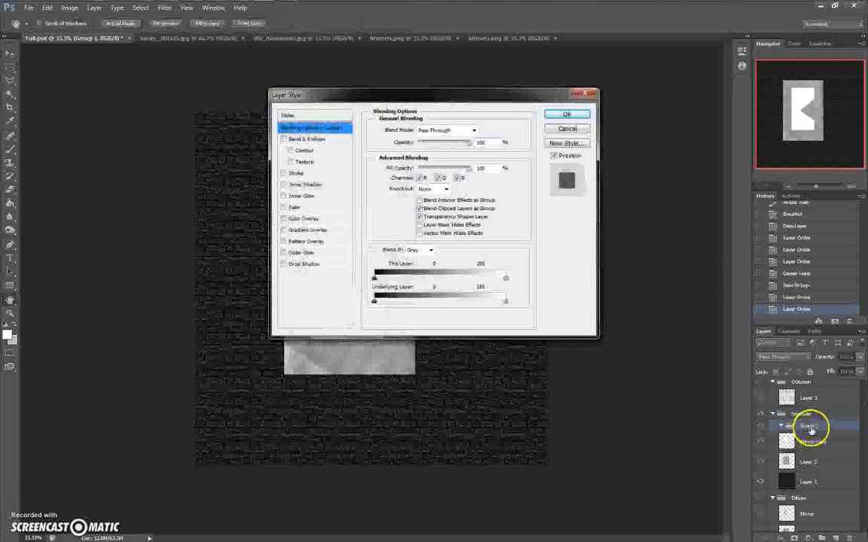
{"action": "left_click", "coordinate": [568, 131]}
{"action": "double_click", "coordinate": [808, 427]}
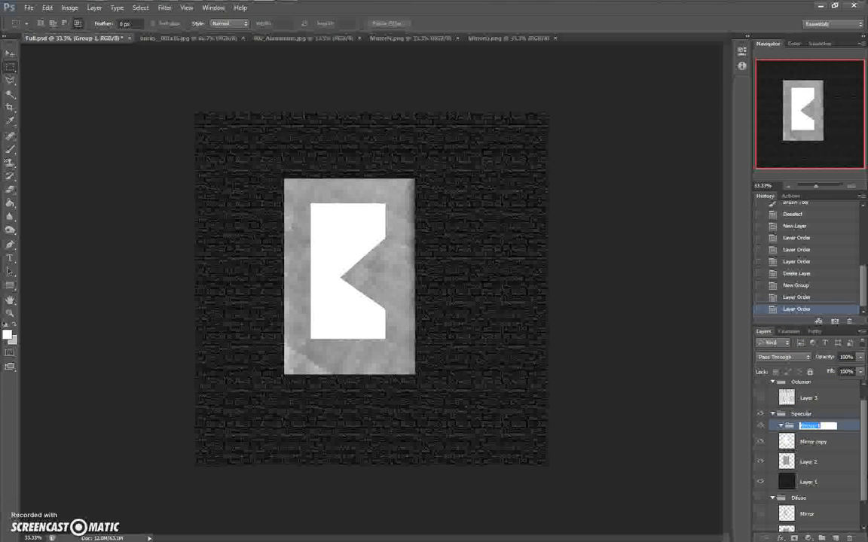
{"action": "type", "text": "Smooth"}
{"action": "key", "text": "Return"}
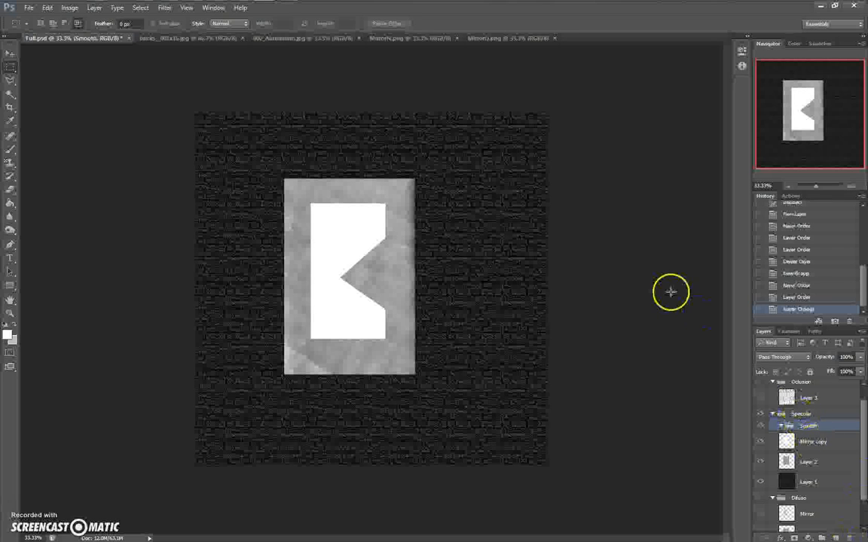
Step: Duplicate the Mirror copy layer and move the duplicate into the Smooth group
{"action": "right_click", "coordinate": [824, 449]}
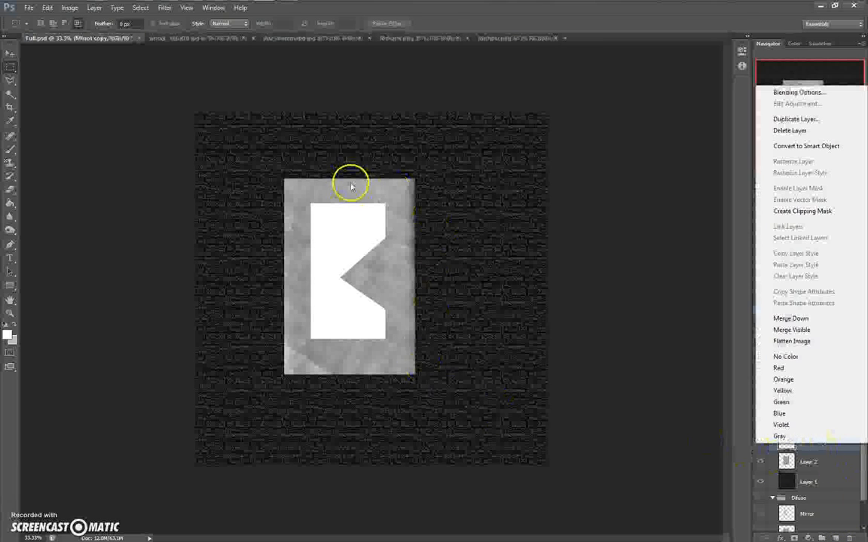
{"action": "left_click", "coordinate": [827, 454]}
{"action": "right_click", "coordinate": [826, 447]}
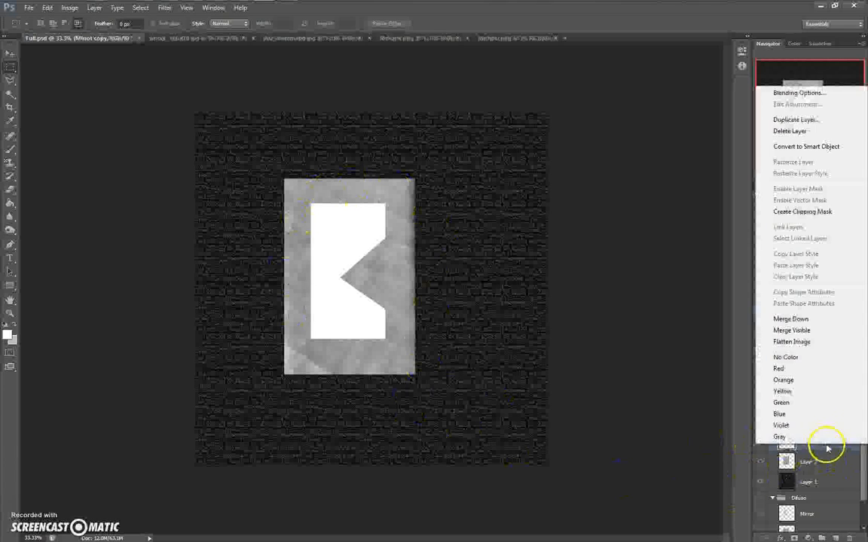
{"action": "left_click", "coordinate": [812, 121]}
{"action": "left_click", "coordinate": [517, 164]}
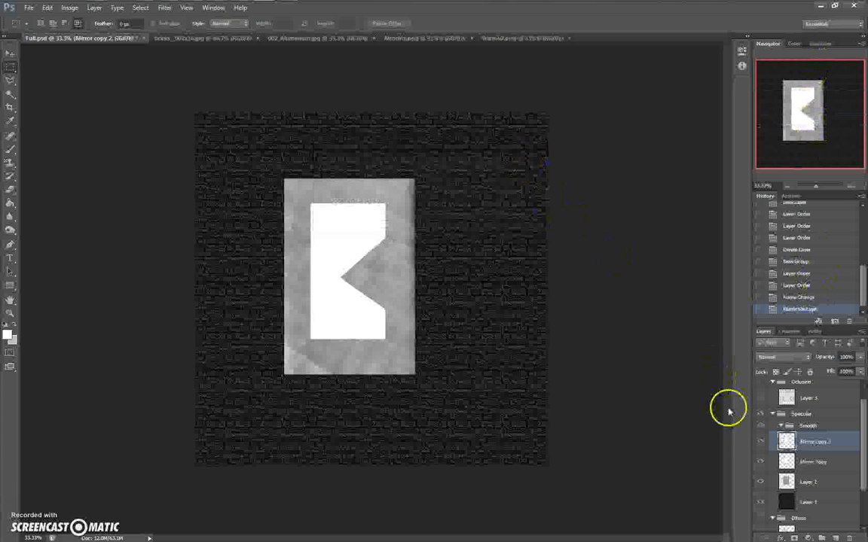
{"action": "left_click_drag", "start_coordinate": [813, 444], "coordinate": [815, 424]}
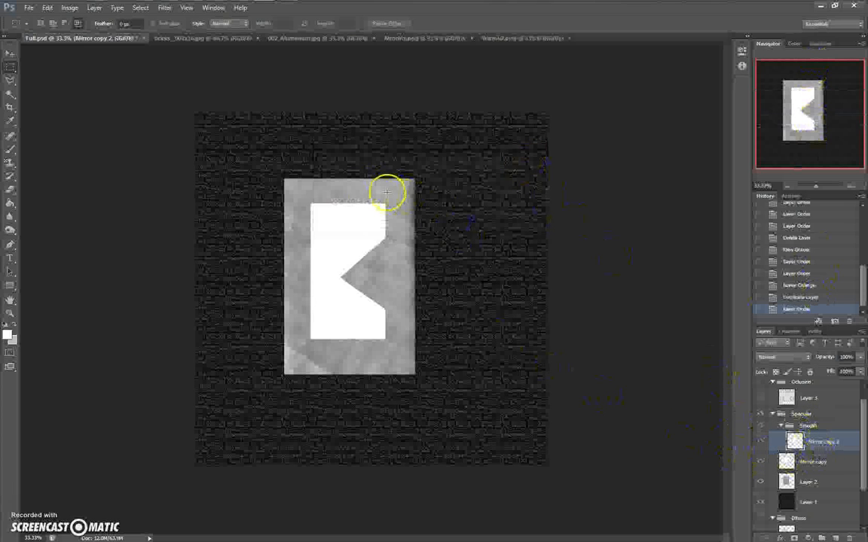
Step: Select the metal plate's shape on Layer 2 using the Magic Wand and an inverted selection
{"action": "left_click", "coordinate": [821, 462]}
{"action": "left_click", "coordinate": [16, 93]}
{"action": "left_click", "coordinate": [303, 295]}
{"action": "left_click", "coordinate": [806, 483]}
{"action": "left_click", "coordinate": [377, 295]}
{"action": "key", "text": "ctrl+shift+i"}
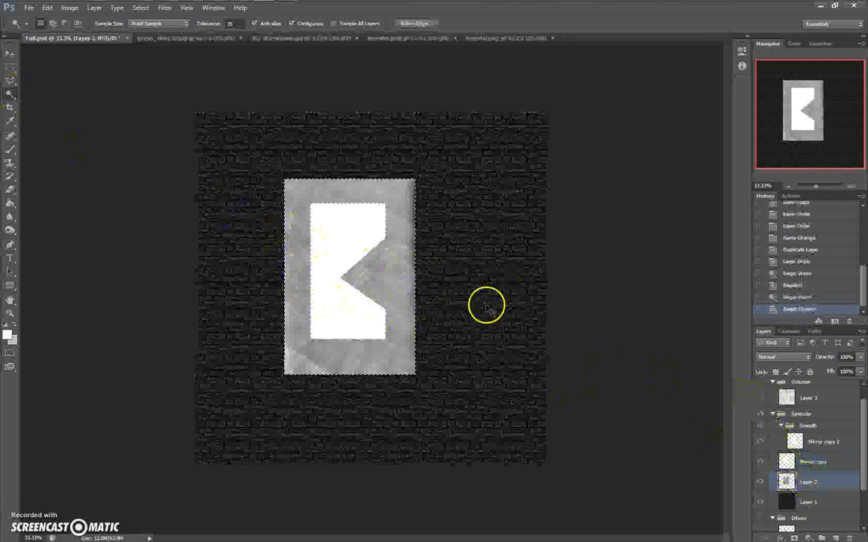
Step: Add a new layer to the Smooth group and place it below Mirror copy 2
{"action": "left_click", "coordinate": [807, 427]}
{"action": "left_click", "coordinate": [838, 537]}
{"action": "left_click_drag", "start_coordinate": [824, 441], "coordinate": [830, 464]}
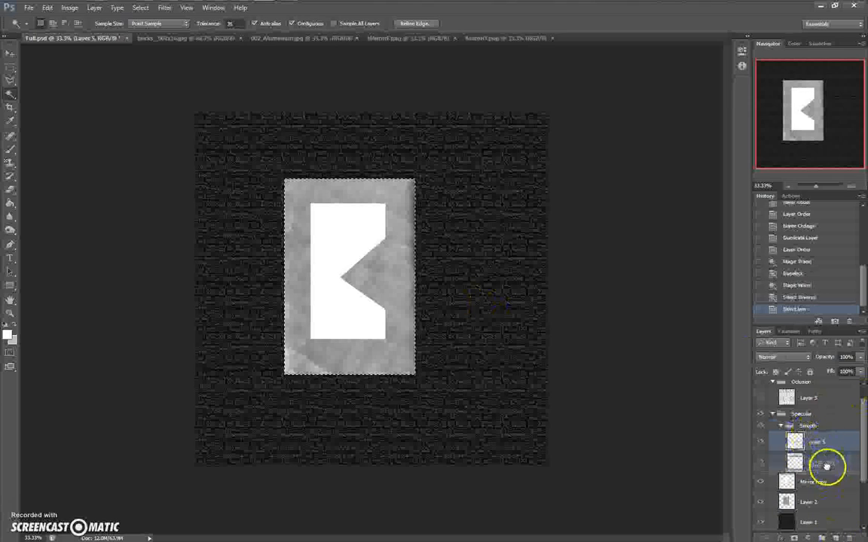
Step: Capture the manual's Smoothness scale from the browser and paste the screenshot into a new 1680 × 1050 pixel Photoshop document
{"action": "key", "text": "alt+Tab"}
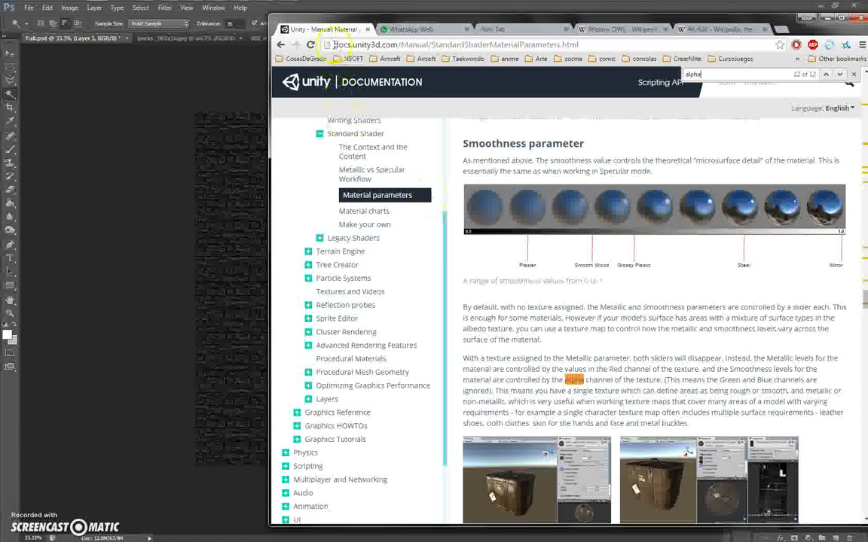
{"action": "key", "text": "alt+Tab"}
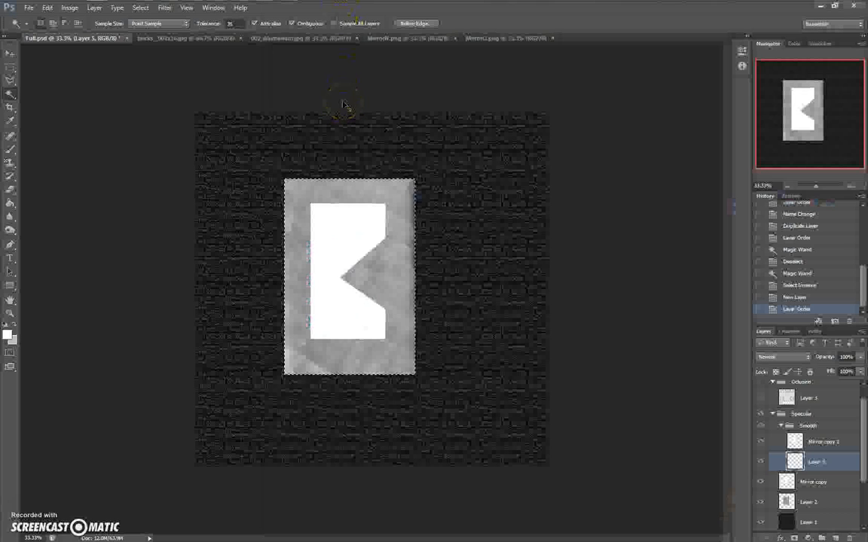
{"action": "key", "text": "ctrl+n"}
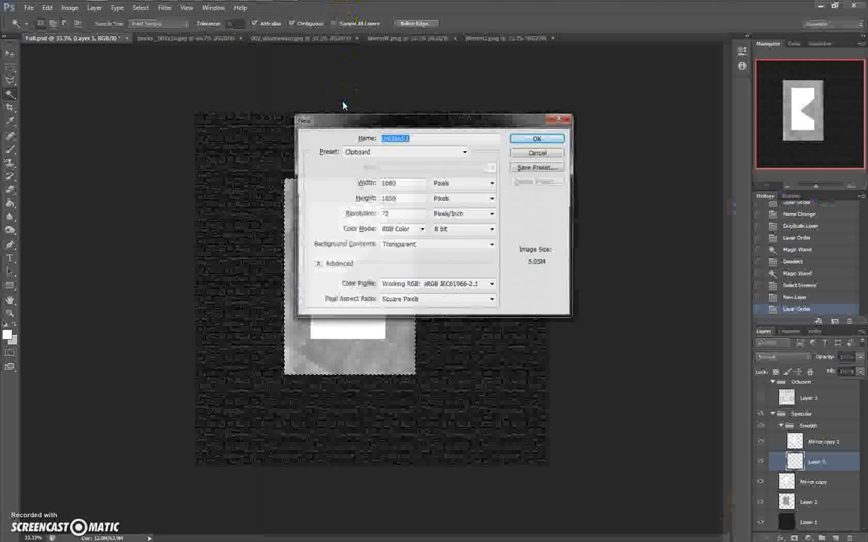
{"action": "key", "text": "Return"}
{"action": "key", "text": "ctrl+v"}
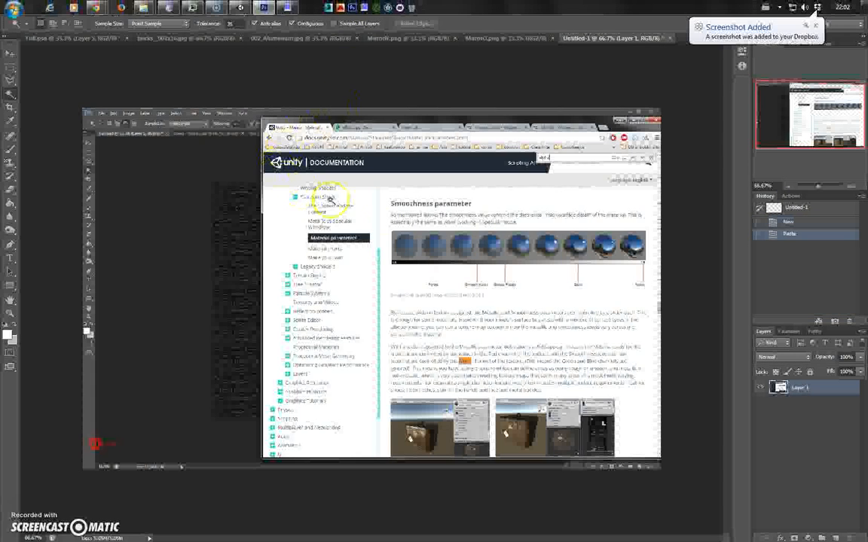
Step: Sample the light gray near Steel on the Smoothness scale and fill the plate selection on Layer 5 of Full.psd with it
{"action": "left_click", "coordinate": [11, 118]}
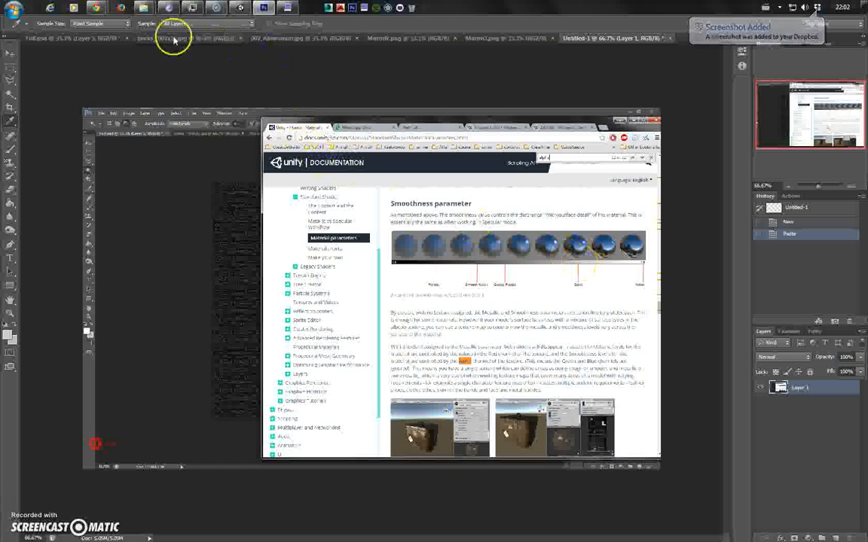
{"action": "left_click", "coordinate": [97, 37]}
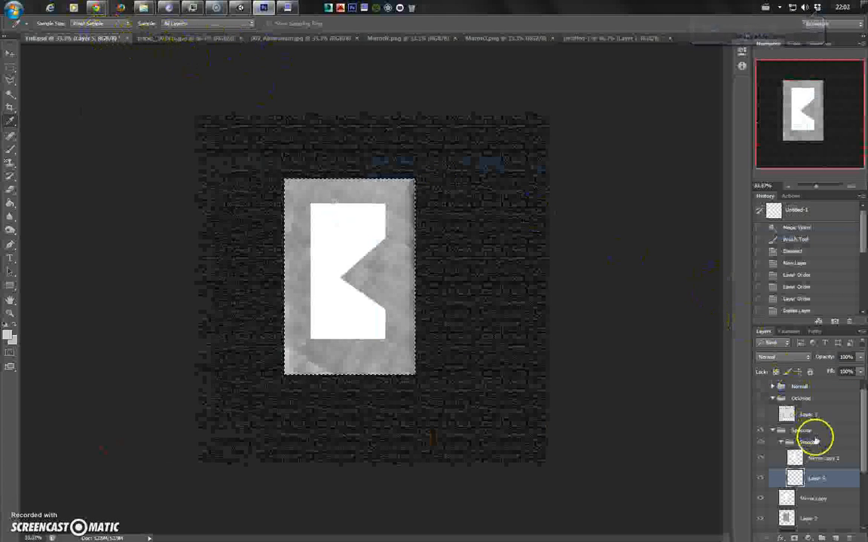
{"action": "left_click", "coordinate": [13, 202]}
{"action": "left_click", "coordinate": [289, 230]}
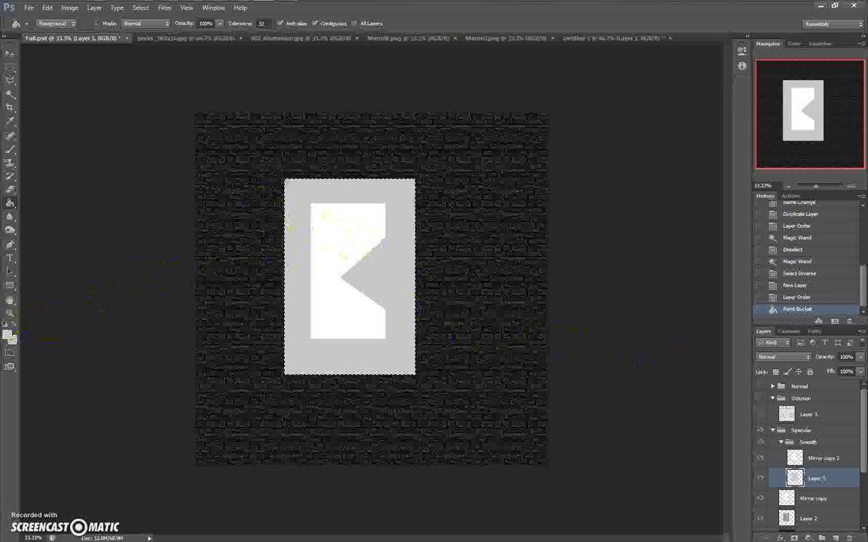
Step: Set the foreground color to dark gray 2b2b2b and add a new layer below Layer 5 in the Smooth group
{"action": "left_click", "coordinate": [9, 334]}
{"action": "left_click_drag", "start_coordinate": [510, 172], "coordinate": [458, 223]}
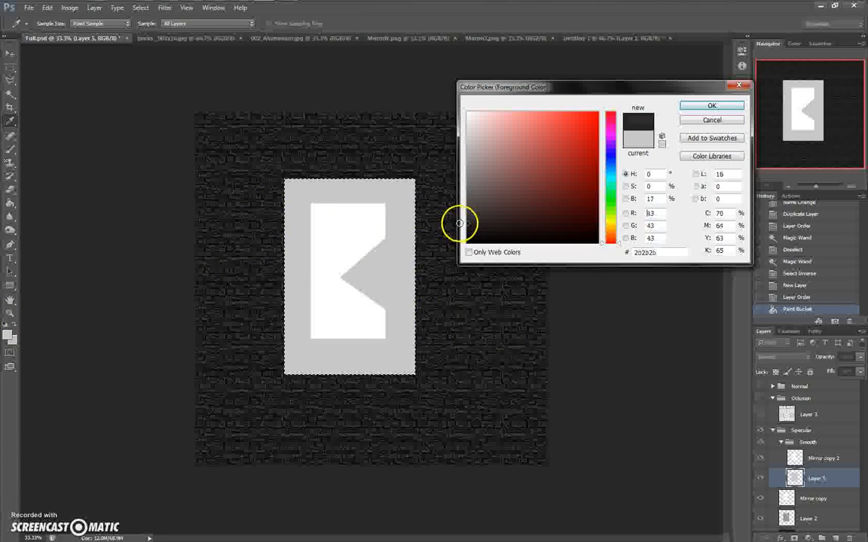
{"action": "left_click", "coordinate": [710, 106]}
{"action": "left_click", "coordinate": [836, 537]}
{"action": "left_click_drag", "start_coordinate": [821, 480], "coordinate": [817, 499]}
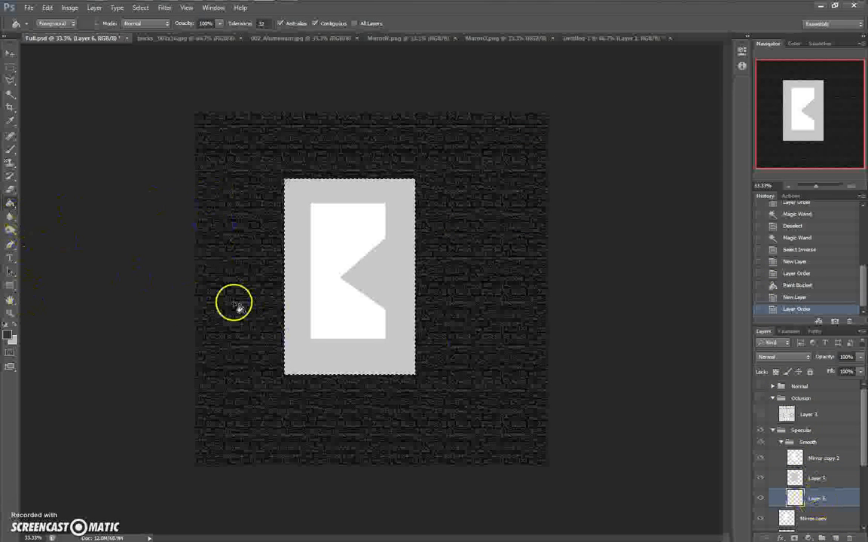
Step: Clear the plate selection and fill the whole of Layer 6 with the dark gray foreground color
{"action": "key", "text": "ctrl+d"}
{"action": "key", "text": "m"}
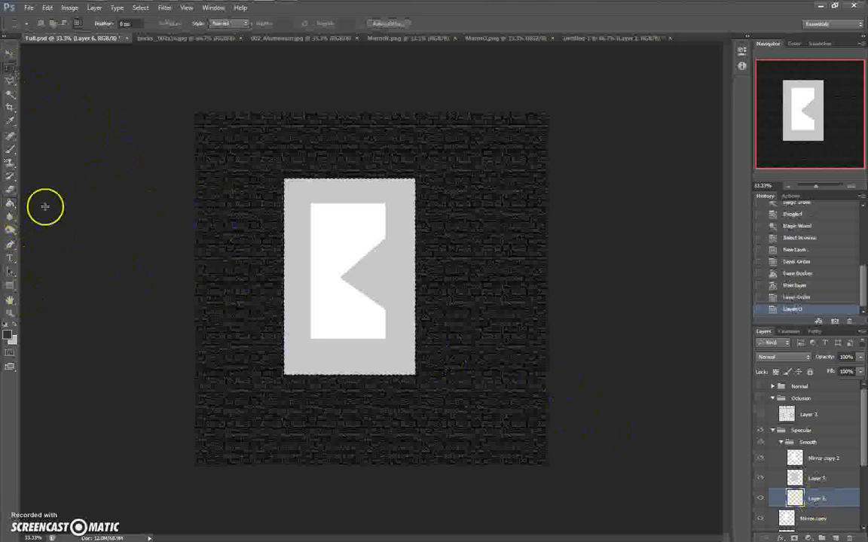
{"action": "key", "text": "b"}
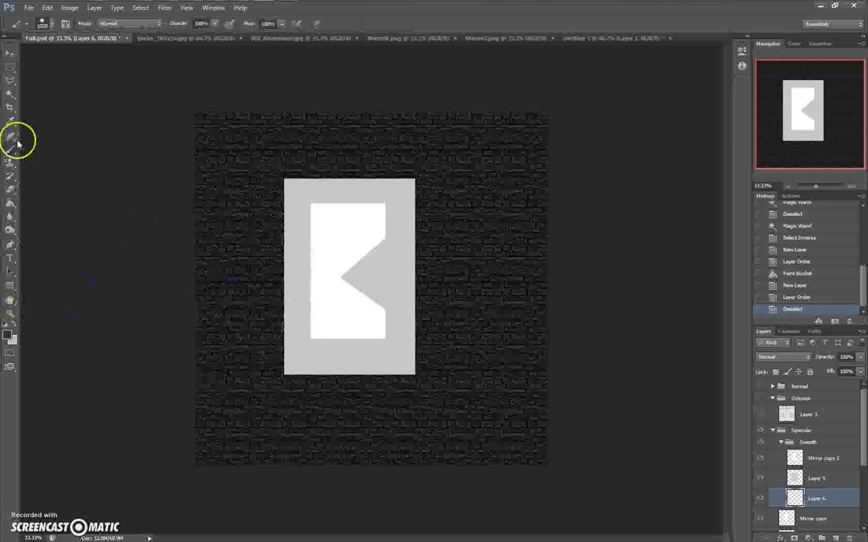
{"action": "key", "text": "g"}
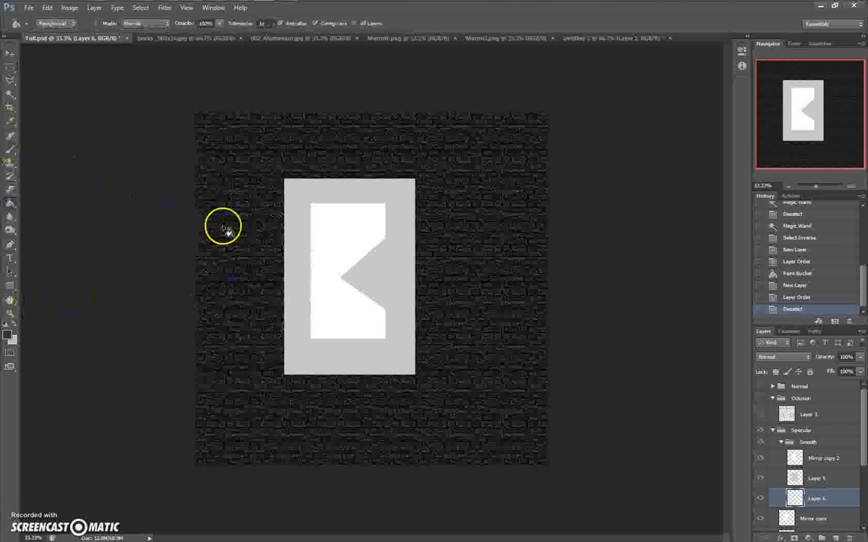
{"action": "left_click", "coordinate": [257, 271]}
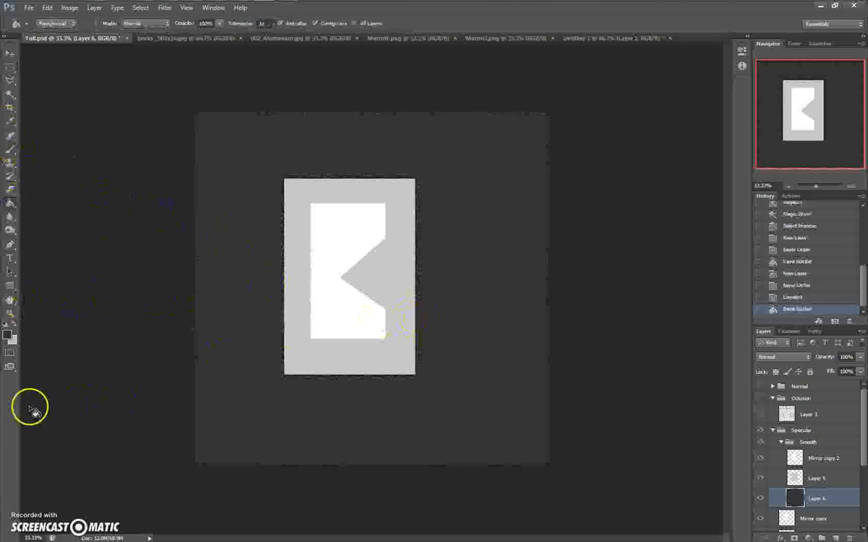
Step: Darken the foreground color to near-black 131313 and refill Layer 6 with it
{"action": "left_click", "coordinate": [8, 334]}
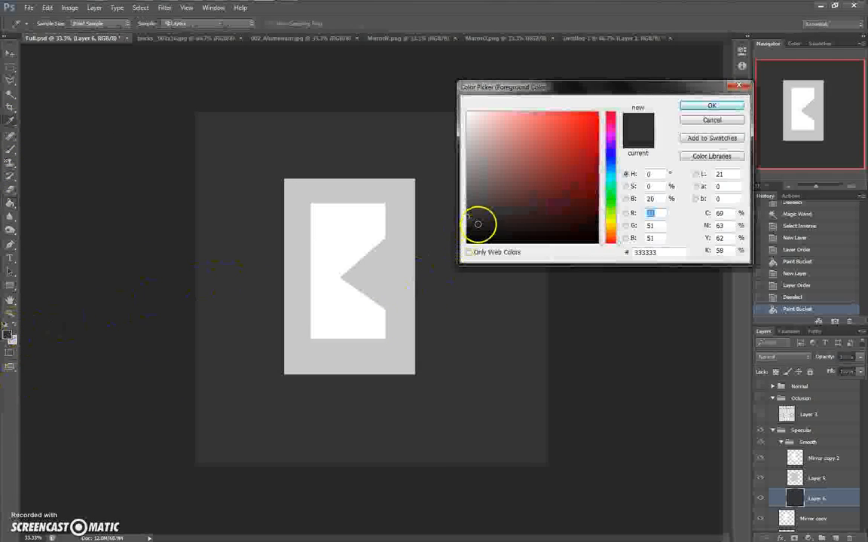
{"action": "left_click", "coordinate": [468, 234]}
{"action": "left_click", "coordinate": [467, 232]}
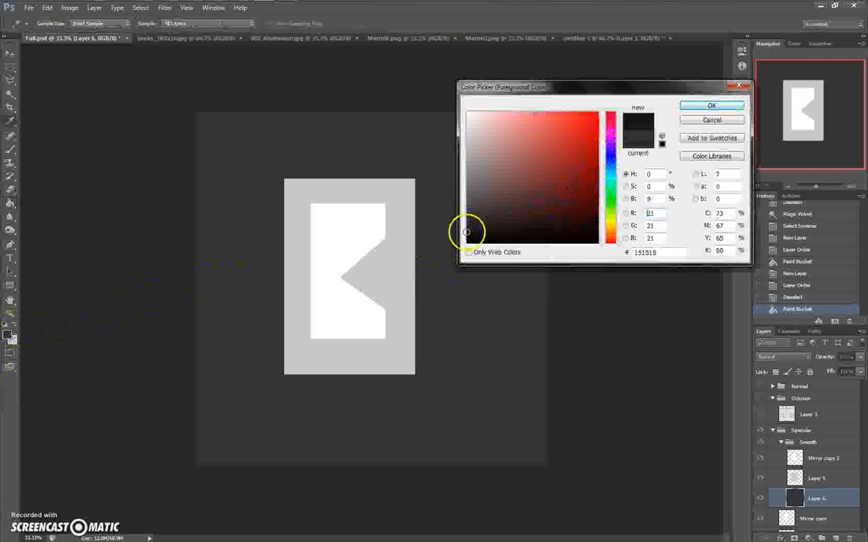
{"action": "left_click", "coordinate": [711, 105]}
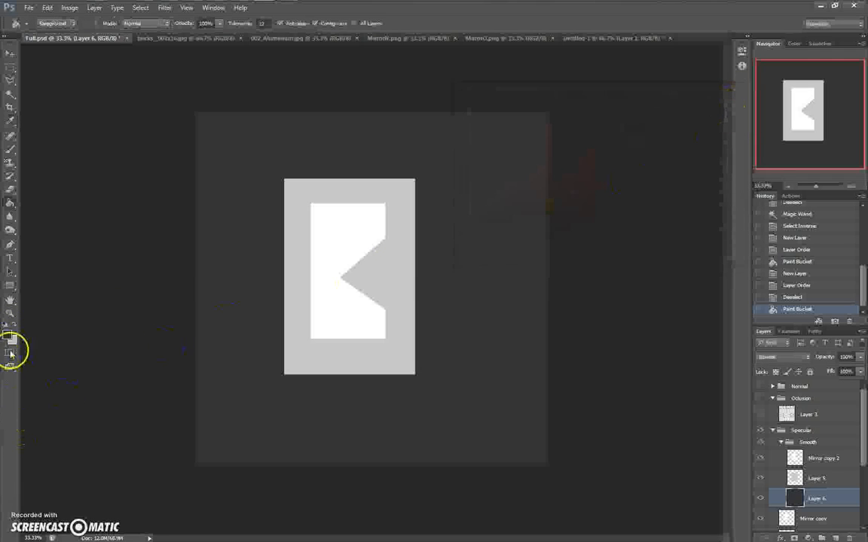
{"action": "left_click", "coordinate": [10, 335]}
{"action": "left_click", "coordinate": [468, 234]}
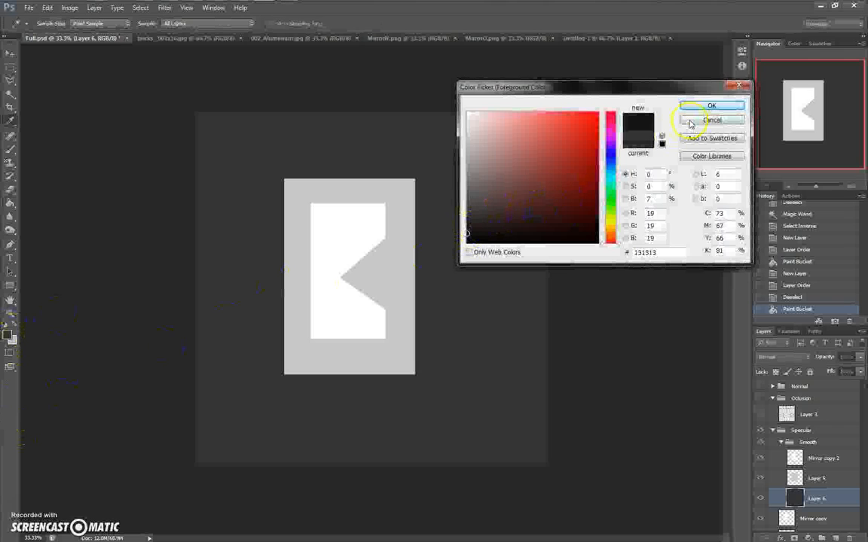
{"action": "left_click", "coordinate": [702, 106]}
{"action": "left_click", "coordinate": [513, 229]}
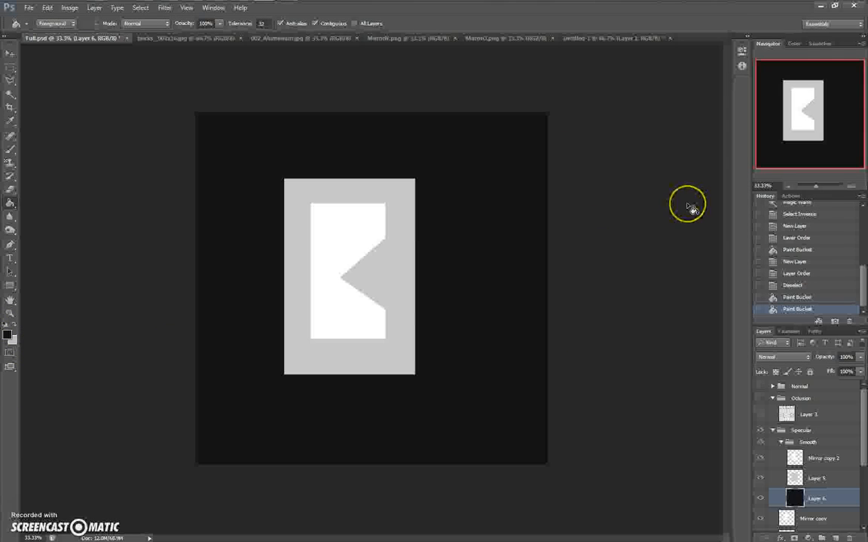
{"action": "left_click", "coordinate": [821, 458], "text": "shift"}
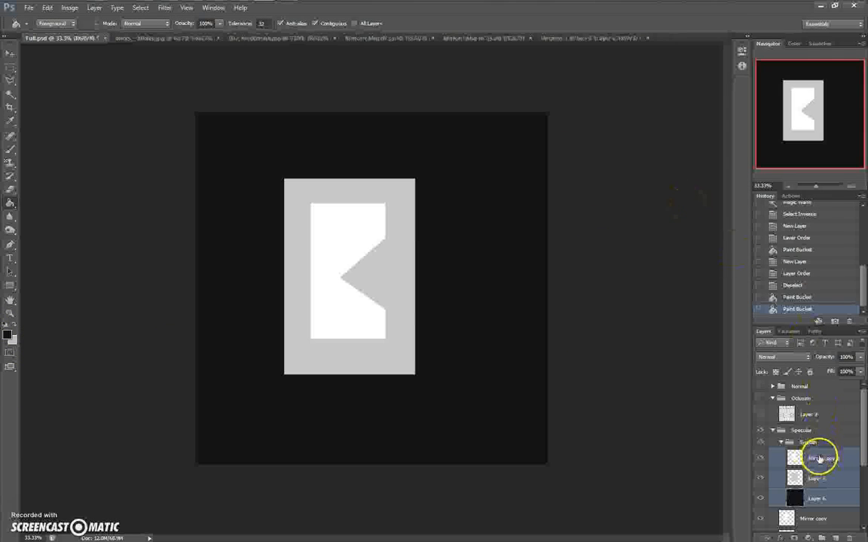
{"action": "right_click", "coordinate": [821, 458]}
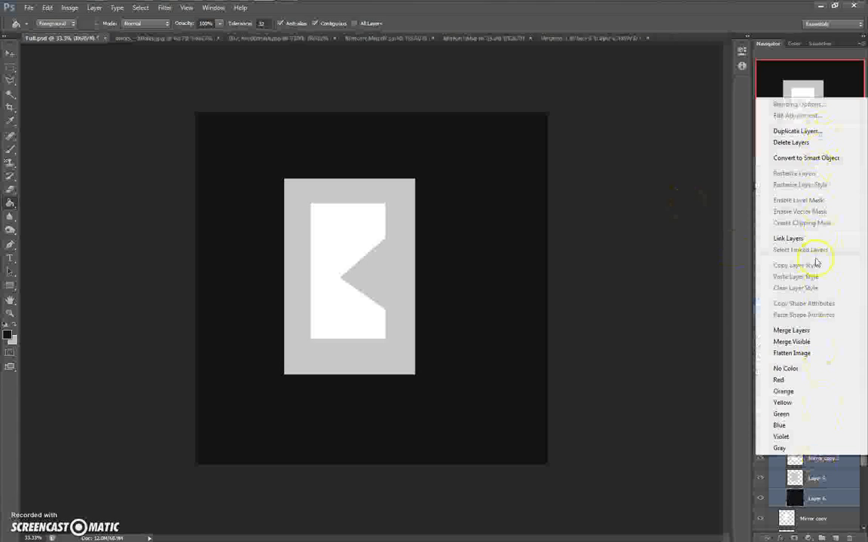
{"action": "left_click", "coordinate": [728, 376]}
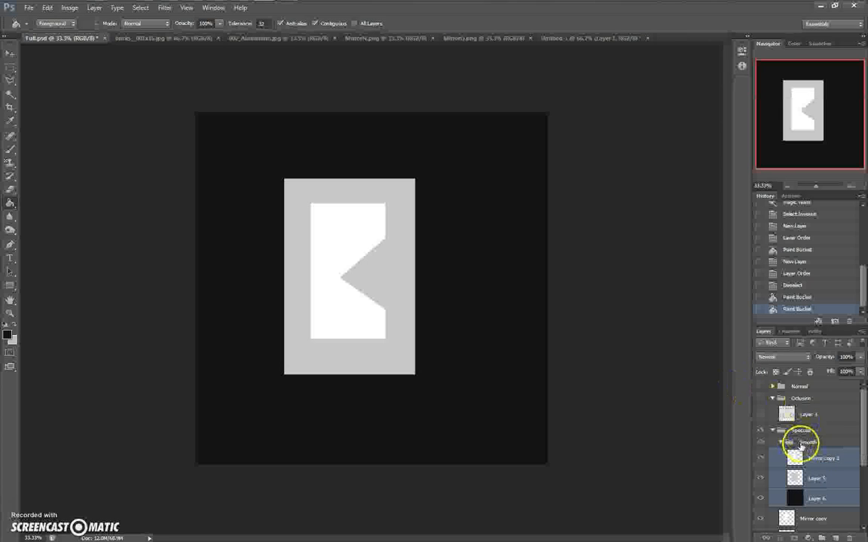
Step: Hide and show the Smooth group to compare the smoothness map with the specular map, leaving the group visible and expanded
{"action": "left_click", "coordinate": [783, 443]}
{"action": "left_click", "coordinate": [760, 443]}
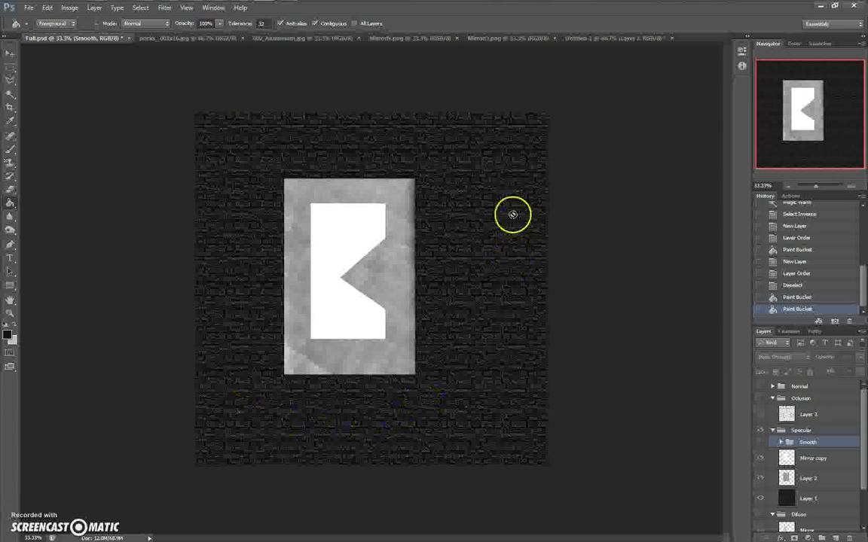
{"action": "left_click", "coordinate": [761, 445]}
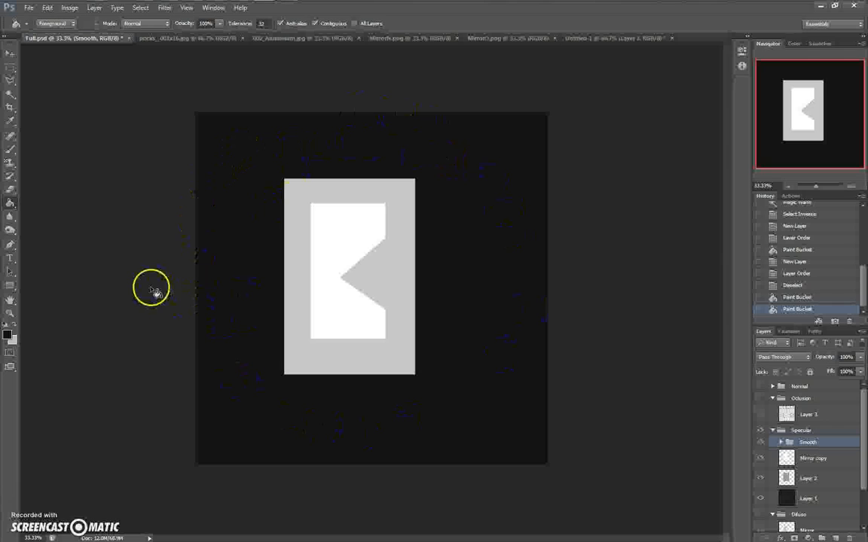
{"action": "left_click", "coordinate": [781, 443]}
{"action": "left_click", "coordinate": [781, 443]}
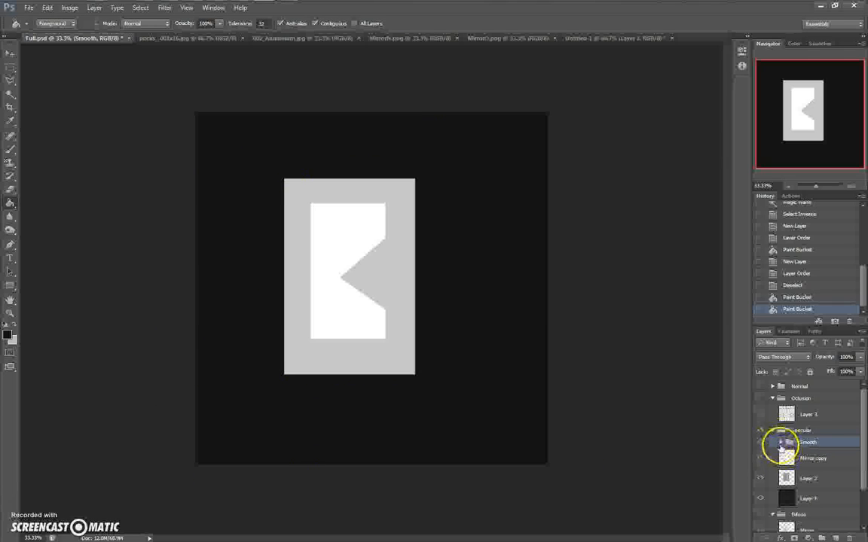
{"action": "left_click", "coordinate": [780, 443]}
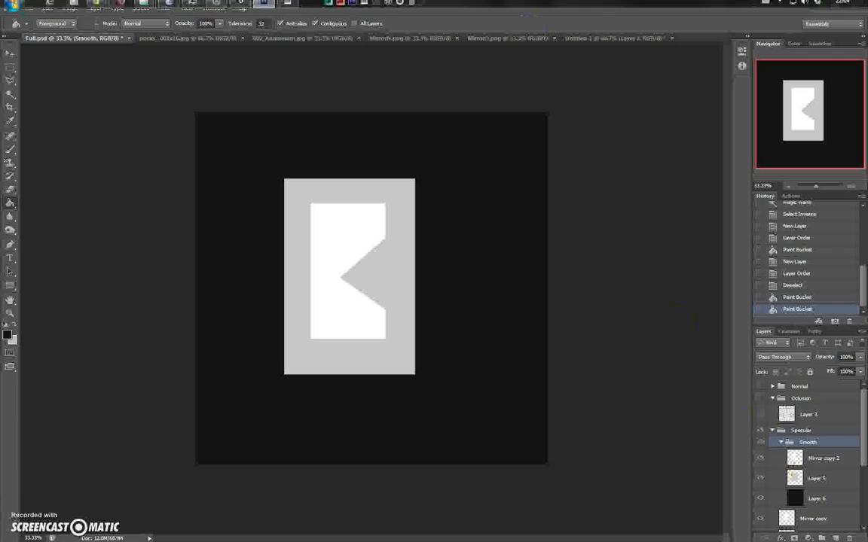
Step: Check New Material's Metallic and Smoothness settings in Unity, and compare the specular and smoothness maps in Photoshop by toggling group visibility
{"action": "left_click", "coordinate": [233, 6]}
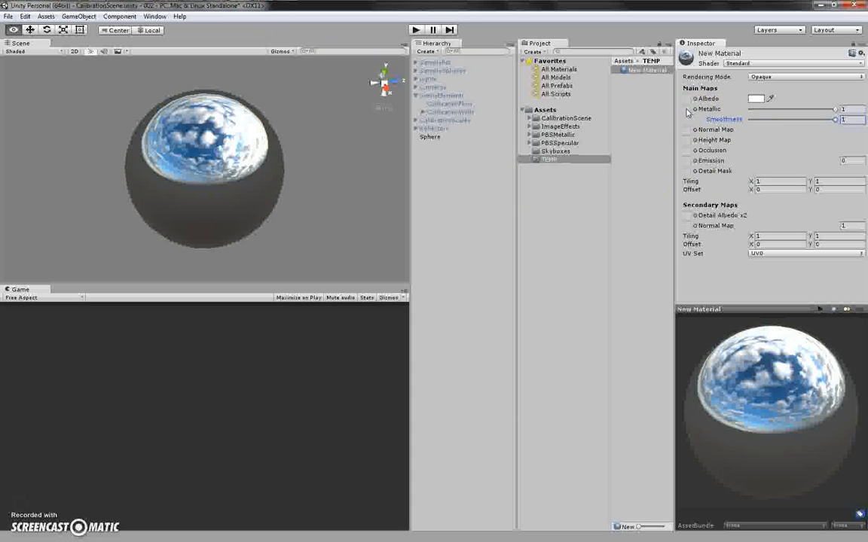
{"action": "key", "text": "alt+Tab"}
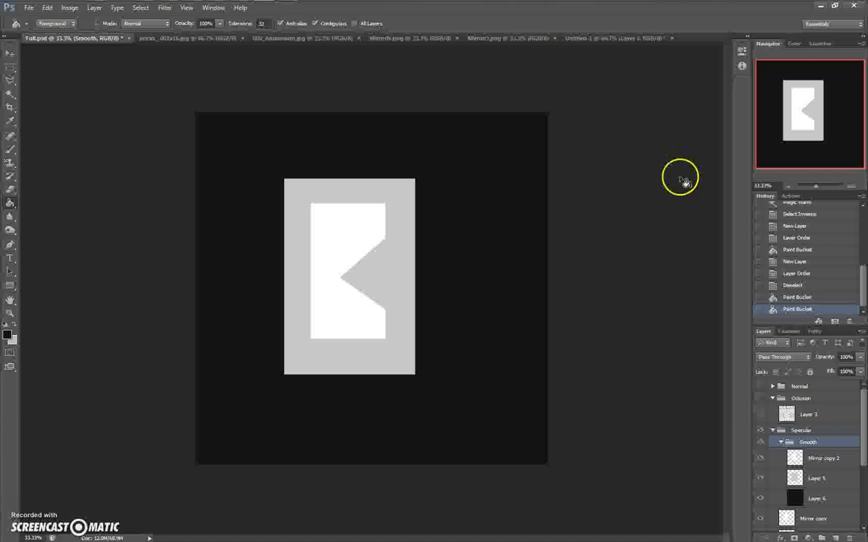
{"action": "left_click", "coordinate": [761, 431]}
{"action": "left_click", "coordinate": [761, 431]}
{"action": "left_click_drag", "start_coordinate": [761, 457], "coordinate": [760, 445]}
{"action": "left_click", "coordinate": [761, 443]}
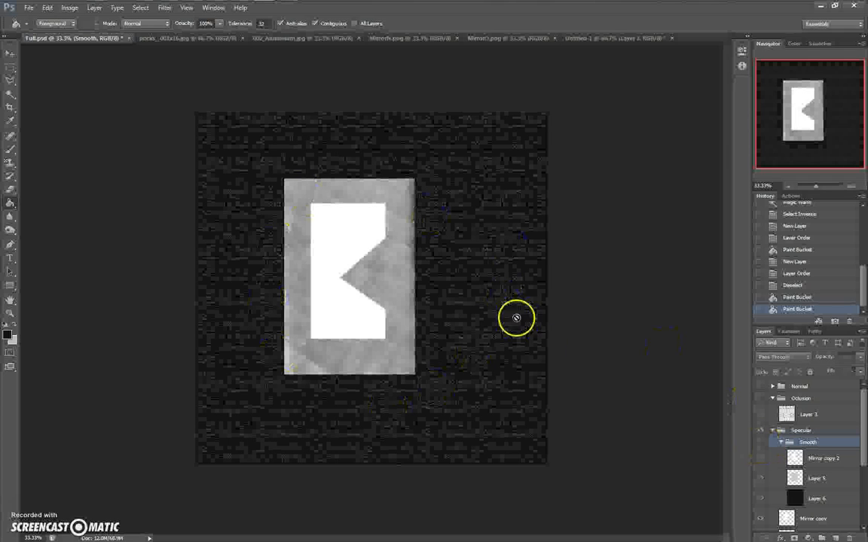
{"action": "left_click", "coordinate": [759, 443]}
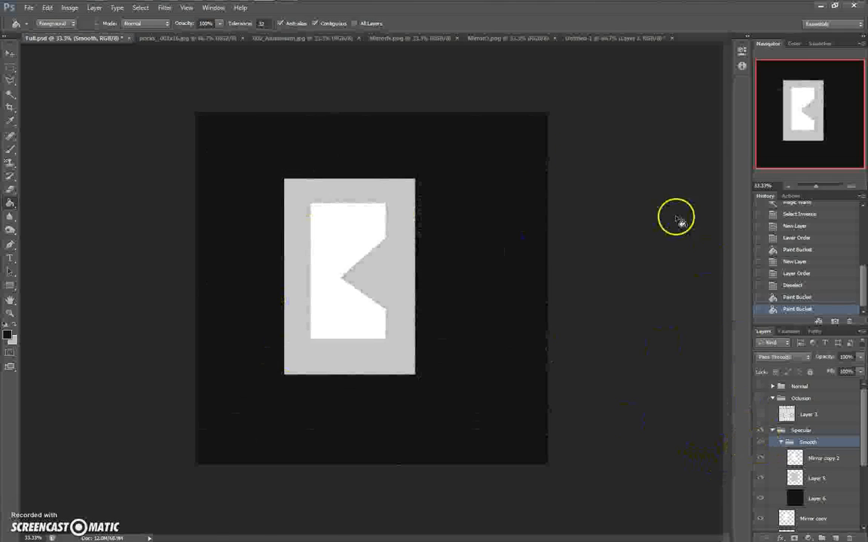
Step: Copy the merged smoothness image of Full.psd and paste it into a new alpha channel
{"action": "left_click", "coordinate": [321, 510]}
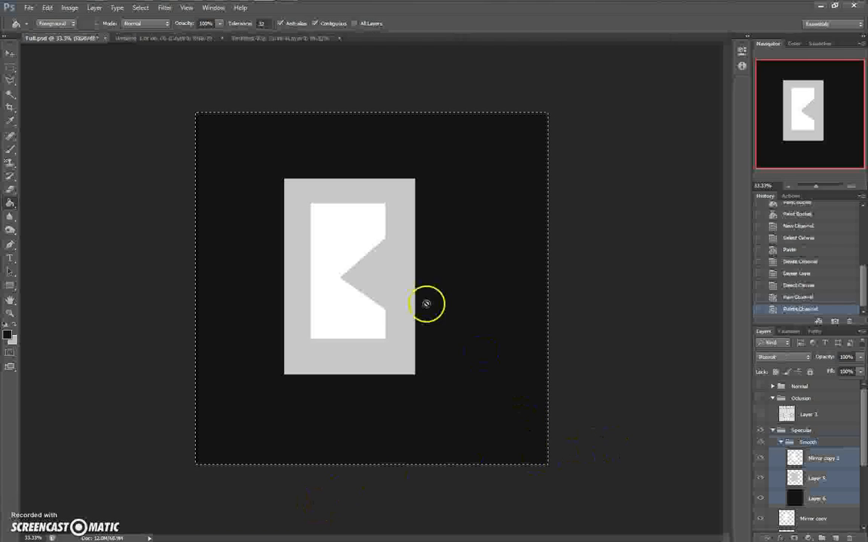
{"action": "left_click", "coordinate": [47, 7]}
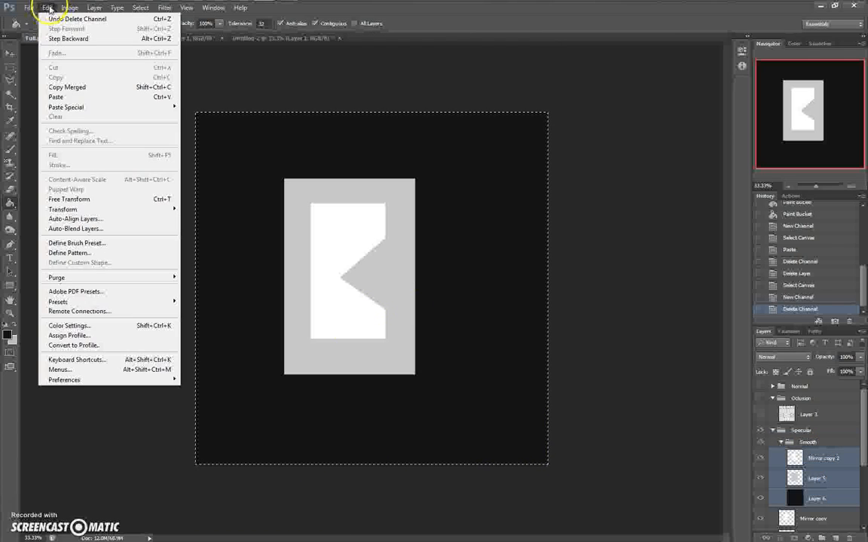
{"action": "left_click", "coordinate": [113, 88]}
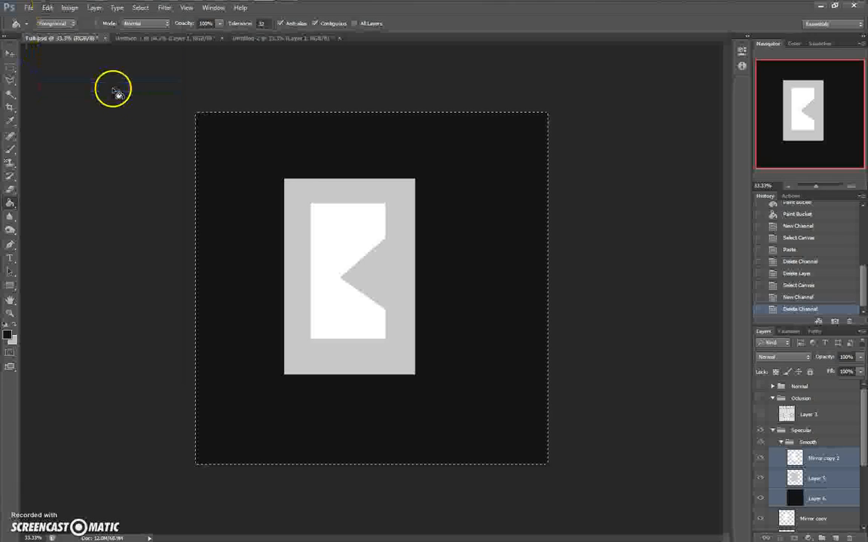
{"action": "left_click", "coordinate": [787, 331]}
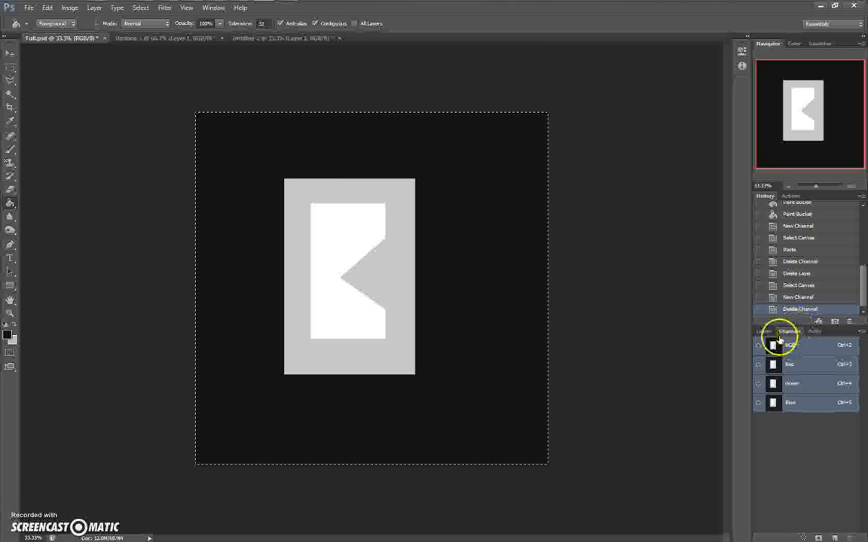
{"action": "left_click", "coordinate": [836, 538]}
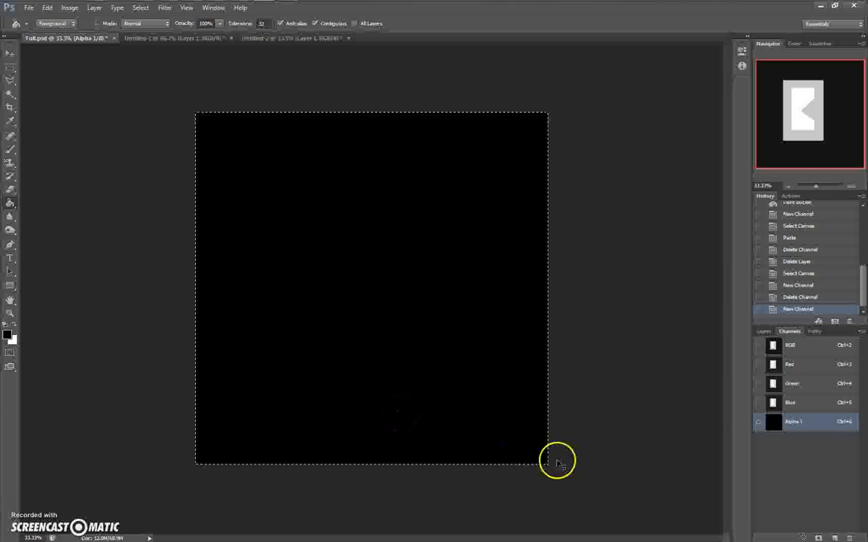
{"action": "key", "text": "ctrl+v"}
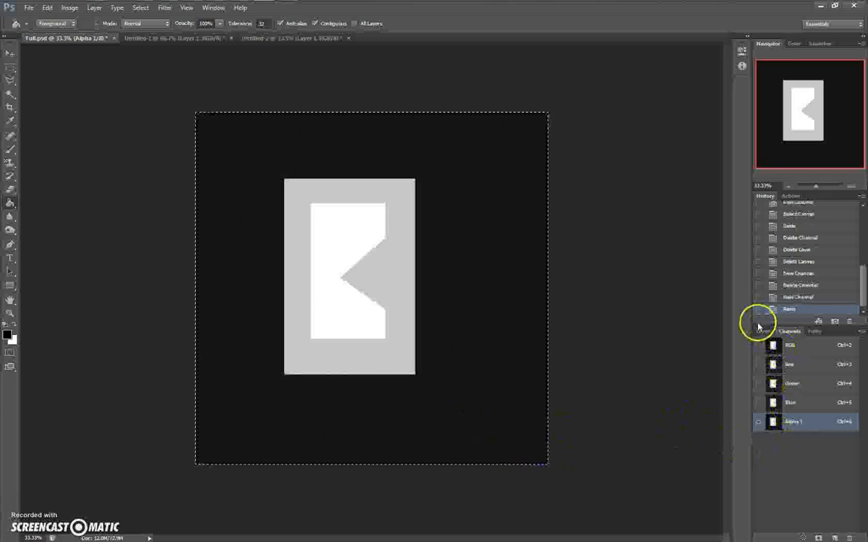
Step: Hide the Smooth group inside the Specular group, leaving the Specular group visible
{"action": "left_click", "coordinate": [762, 332]}
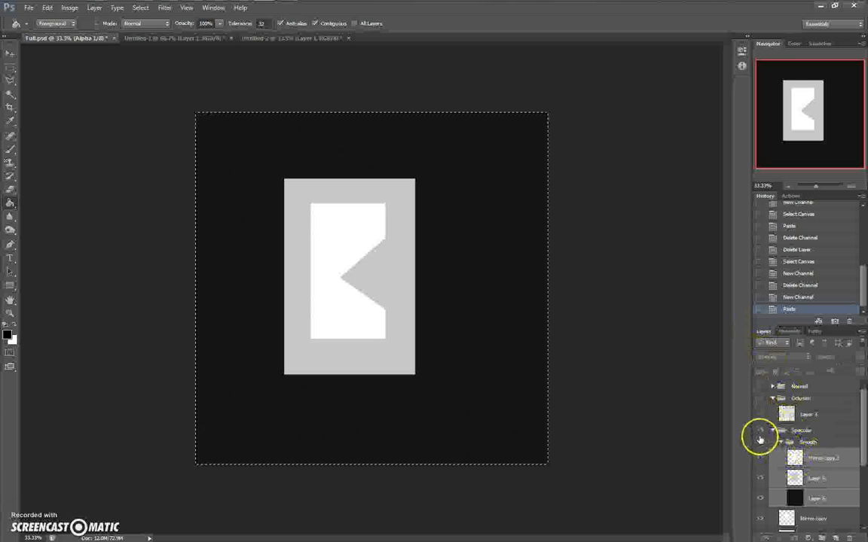
{"action": "left_click", "coordinate": [790, 332]}
{"action": "left_click", "coordinate": [761, 331]}
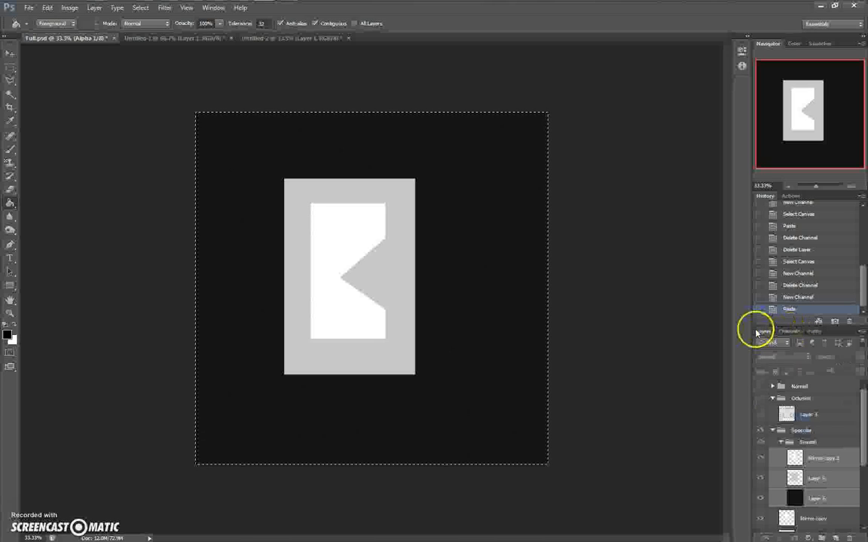
{"action": "left_click", "coordinate": [763, 439]}
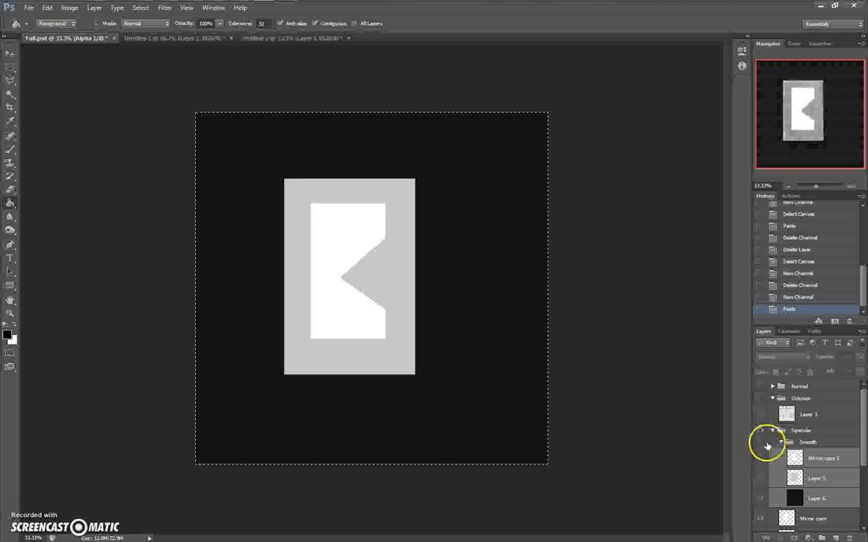
Step: Make the RGB channels visible together with the Alpha 1 channel, and return to the layer list
{"action": "left_click", "coordinate": [789, 332]}
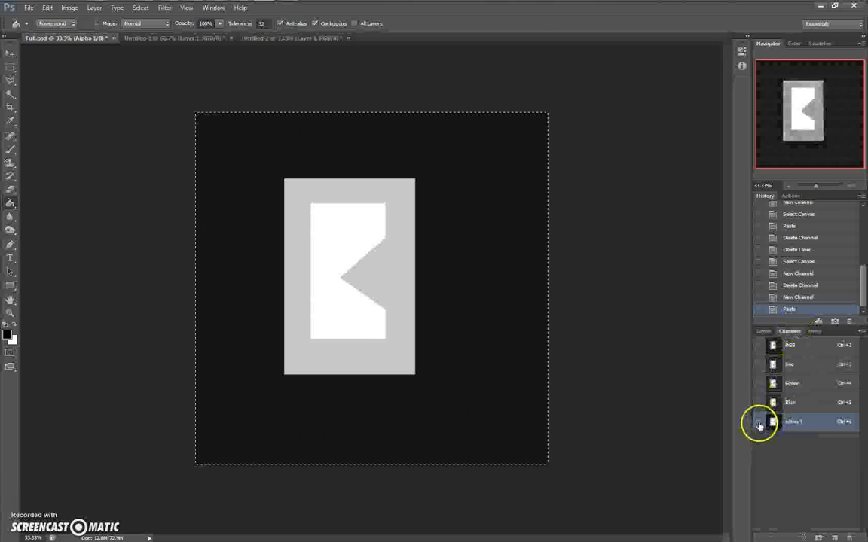
{"action": "left_click", "coordinate": [758, 345]}
{"action": "left_click", "coordinate": [758, 422]}
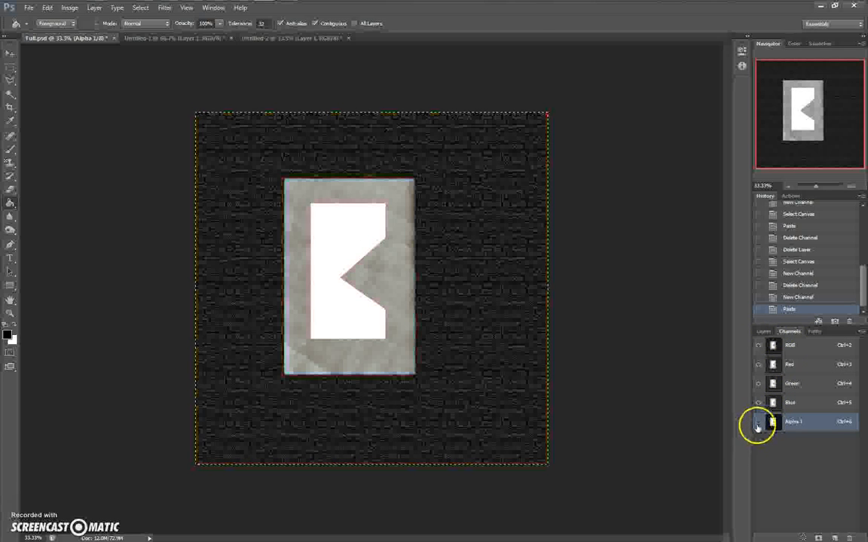
{"action": "left_click", "coordinate": [758, 423]}
{"action": "left_click", "coordinate": [764, 331]}
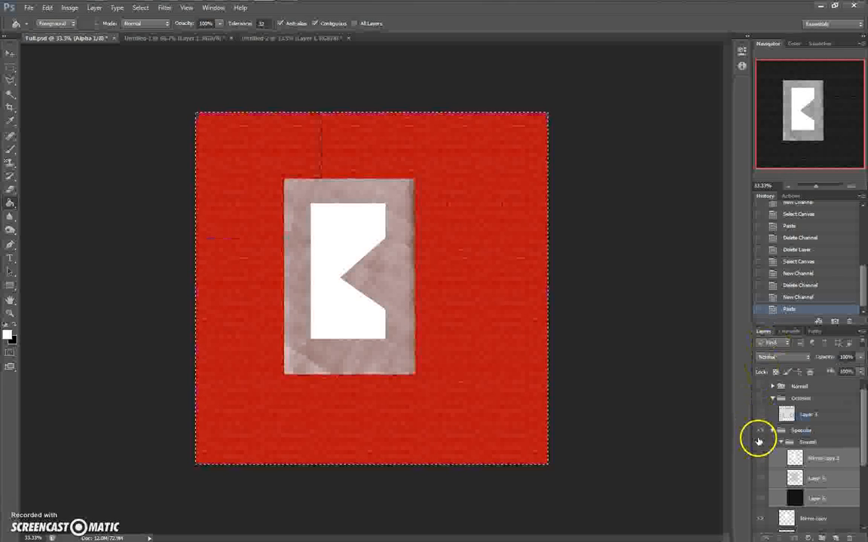
Step: Set up a save of Full.psd in the MaterialsSample folder as a TIFF file named EspejoMS
{"action": "left_click", "coordinate": [28, 8]}
{"action": "left_click", "coordinate": [78, 133]}
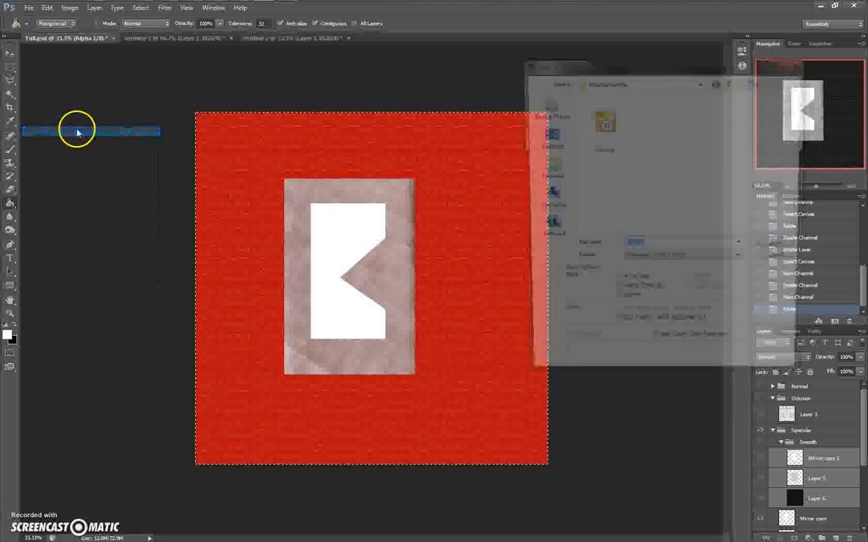
{"action": "left_click", "coordinate": [660, 261]}
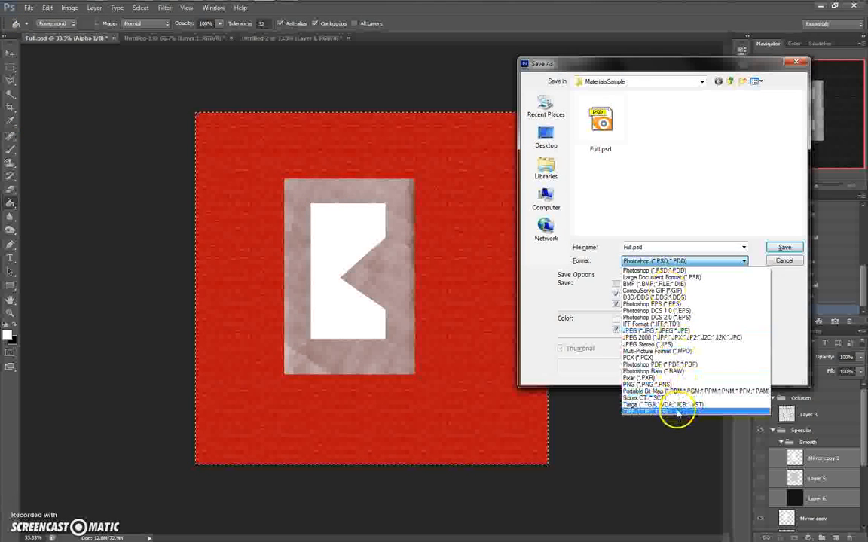
{"action": "left_click", "coordinate": [677, 413]}
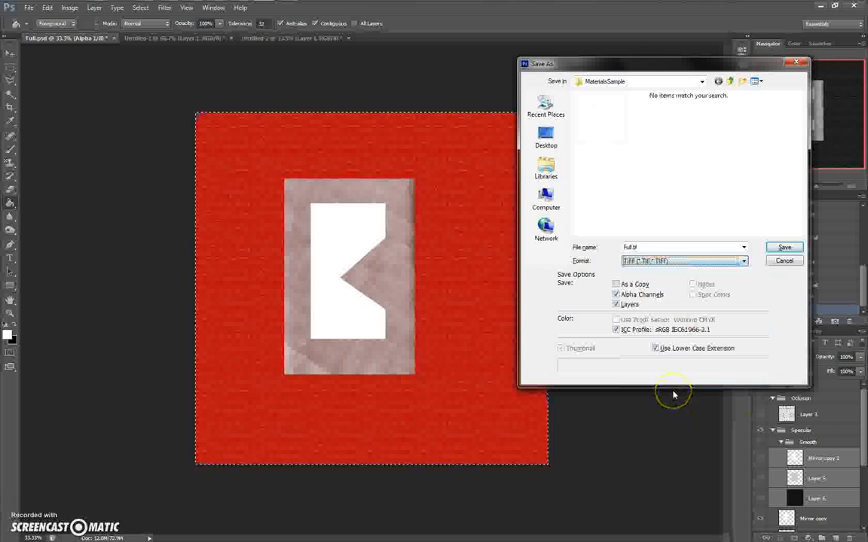
{"action": "left_click", "coordinate": [640, 247]}
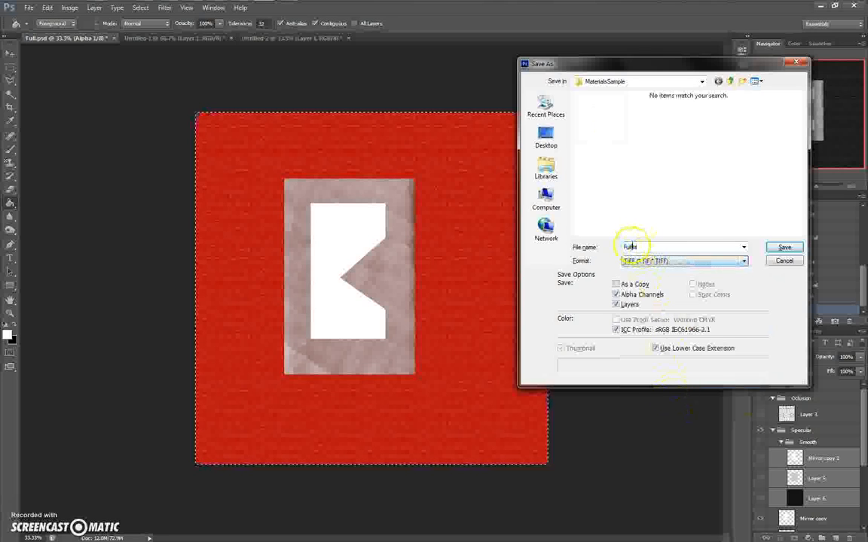
{"action": "left_click_drag", "start_coordinate": [631, 247], "coordinate": [553, 245]}
{"action": "key", "text": "BackSpace"}
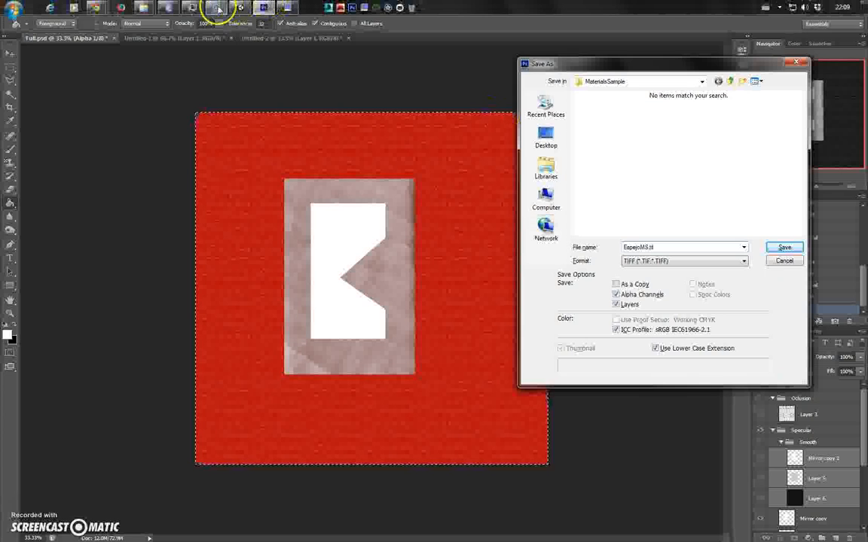
Step: Check New Material's map slots in Unity, and save the TIFF from Photoshop as a copy with alpha channels, without layers, using LZW compression
{"action": "left_click", "coordinate": [243, 8]}
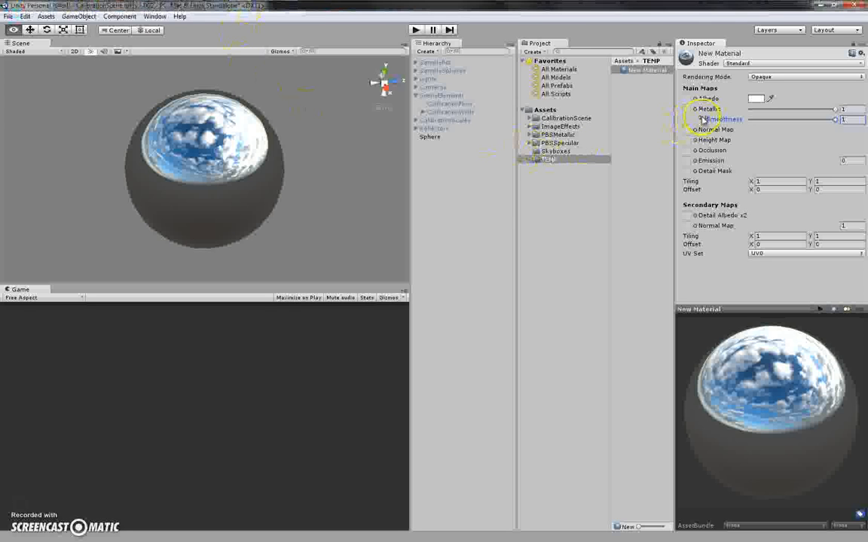
{"action": "key", "text": "alt+Tab"}
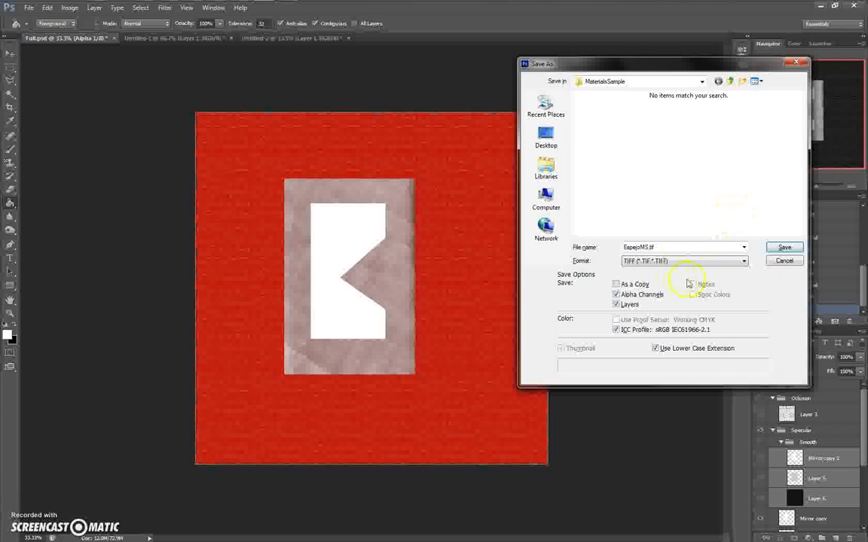
{"action": "left_click", "coordinate": [616, 305]}
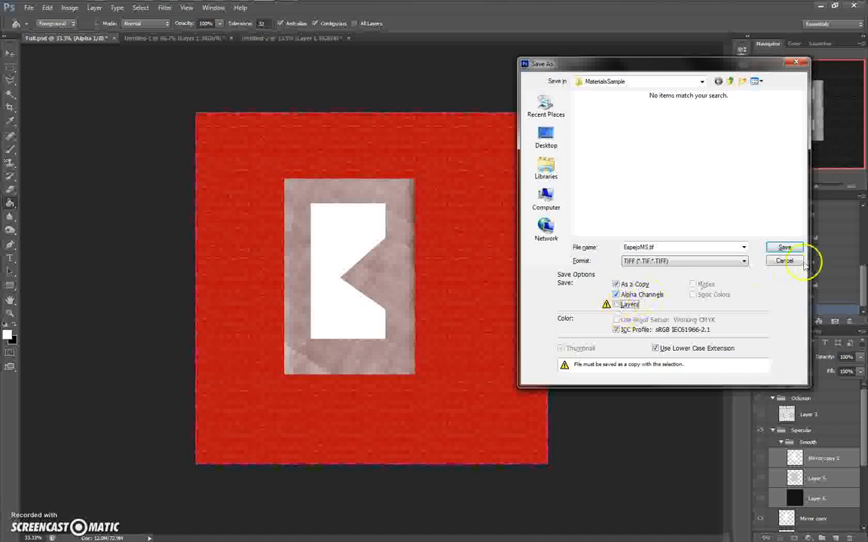
{"action": "left_click", "coordinate": [784, 248]}
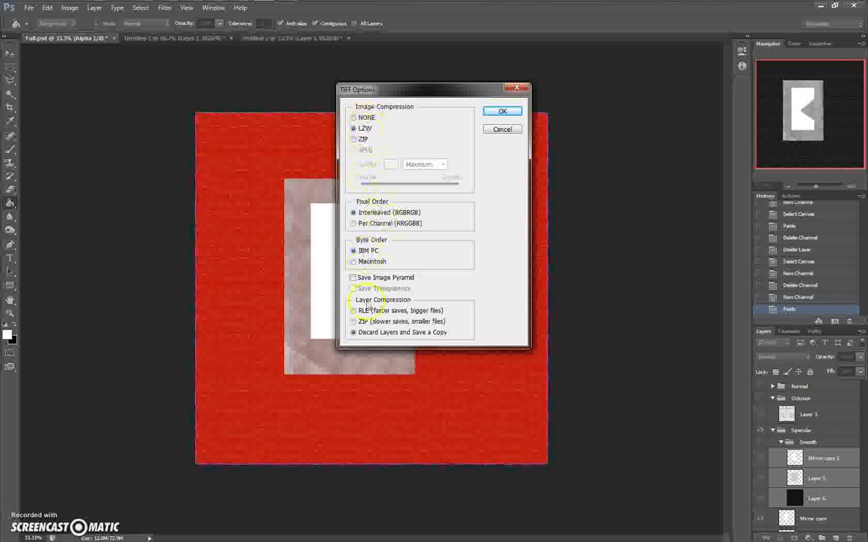
{"action": "left_click", "coordinate": [501, 113]}
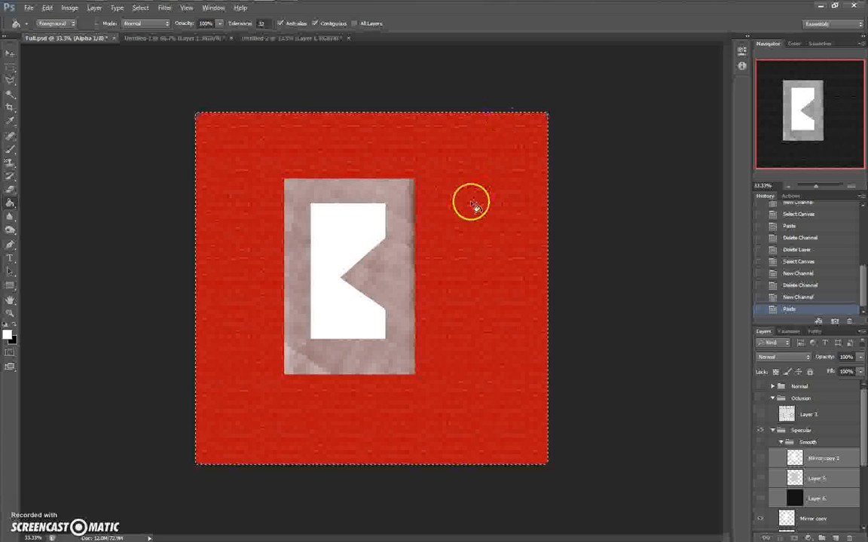
Step: Look up the exported EspejoMS.tif in the MaterialsSample folder and check its file details
{"action": "key", "text": "alt+Tab"}
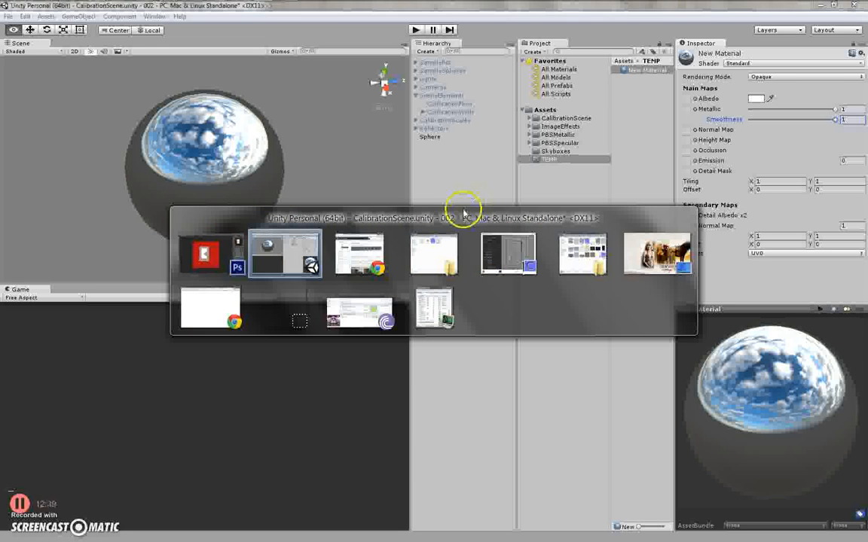
{"action": "key", "text": "alt+Tab"}
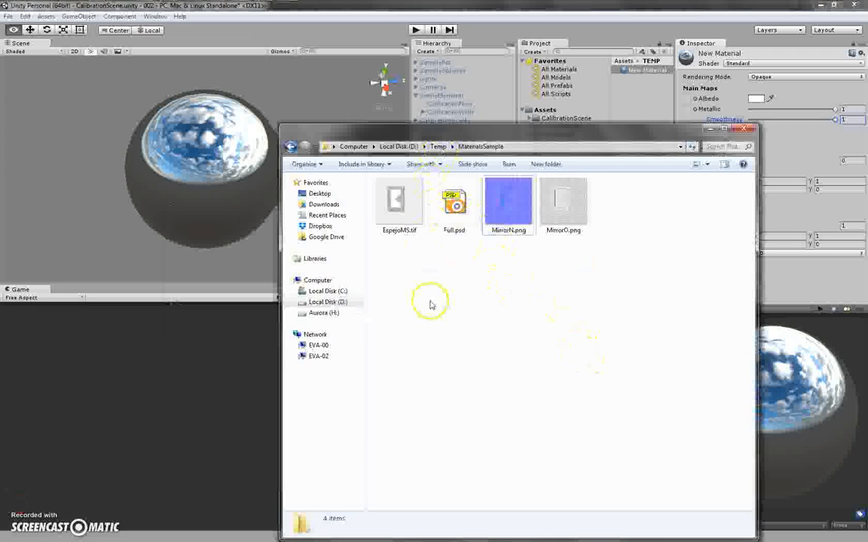
{"action": "left_click", "coordinate": [406, 214]}
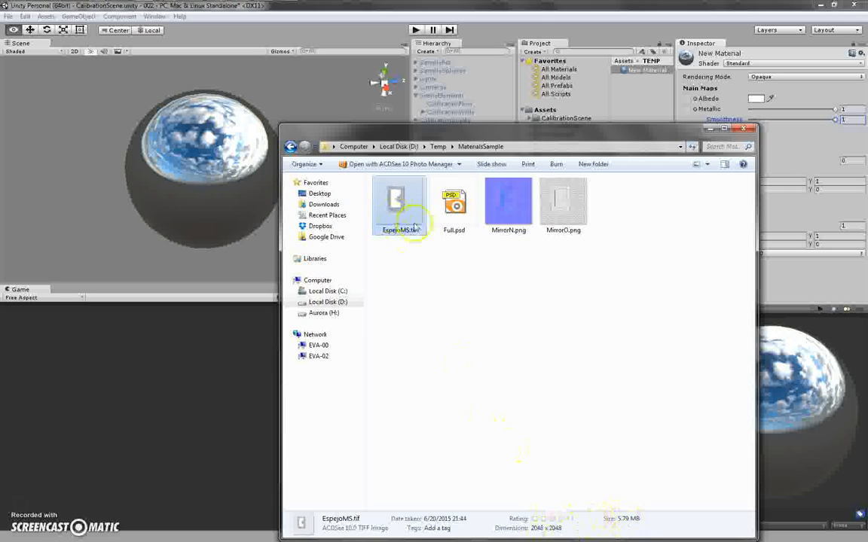
{"action": "left_click", "coordinate": [201, 43]}
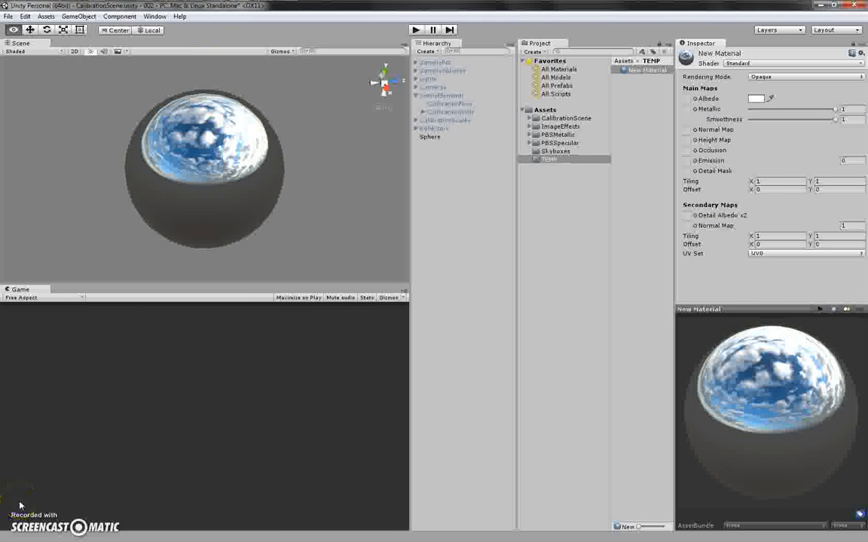
Step: Switch to Photoshop, hide the Alpha 1 channel, and show the diffuse group in place of the Specular group
{"action": "key", "text": "alt+Tab"}
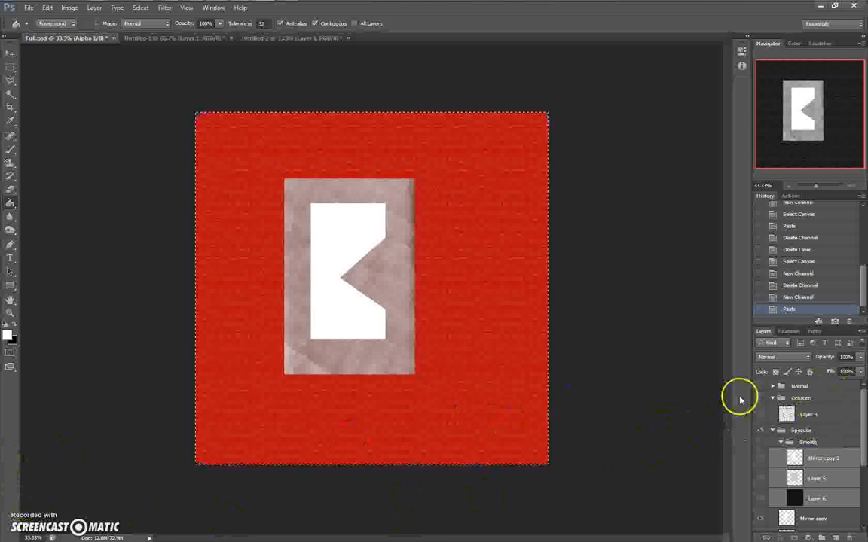
{"action": "left_click", "coordinate": [791, 332]}
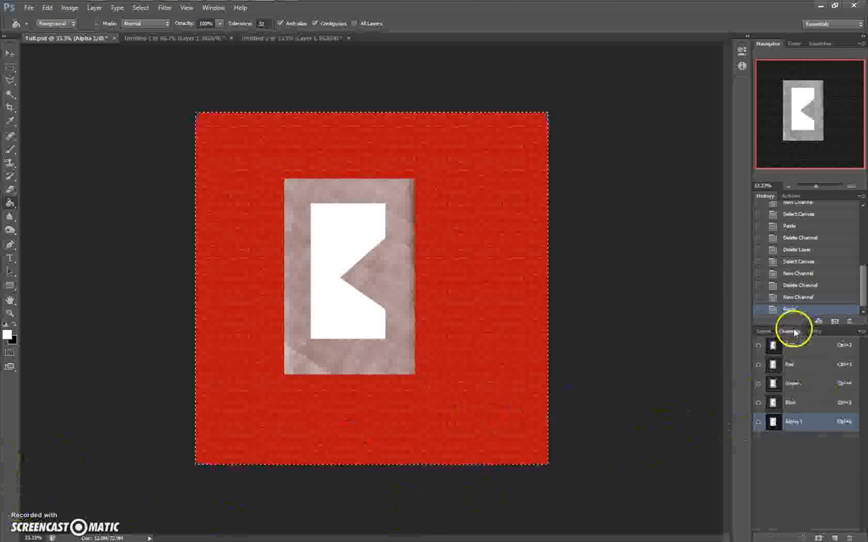
{"action": "left_click", "coordinate": [759, 421]}
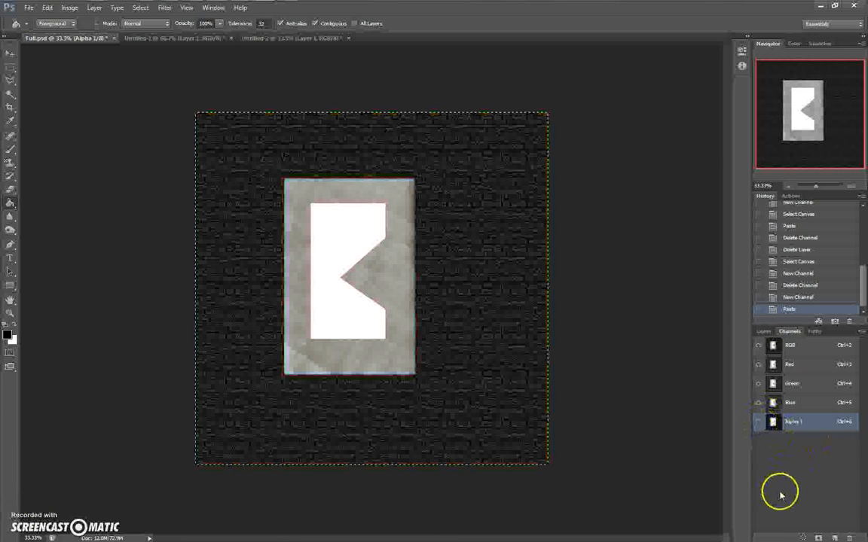
{"action": "left_click", "coordinate": [762, 333]}
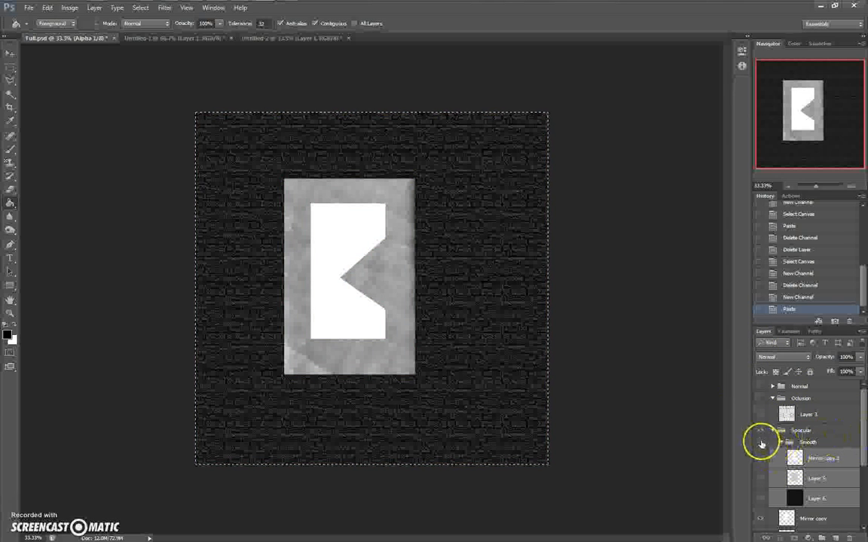
{"action": "scroll", "coordinate": [855, 441], "scroll_direction": "down", "scroll_amount": 1}
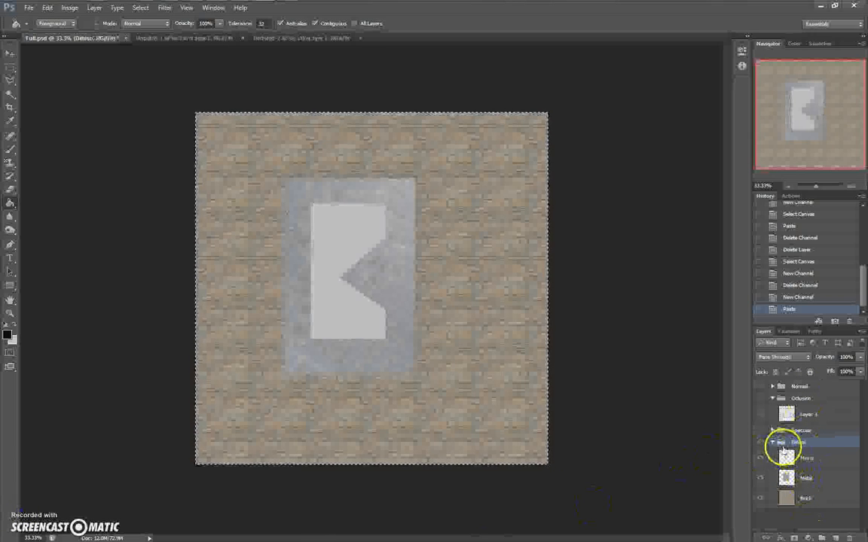
Step: Replace the existing Alpha 1 channel with a new alpha channel filled with white
{"action": "left_click", "coordinate": [787, 332]}
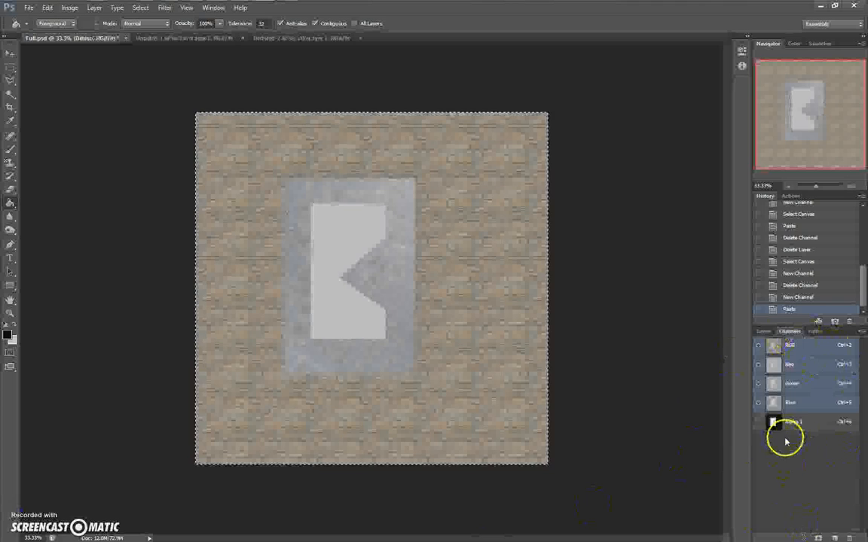
{"action": "left_click_drag", "start_coordinate": [798, 424], "coordinate": [849, 538]}
{"action": "left_click", "coordinate": [834, 537]}
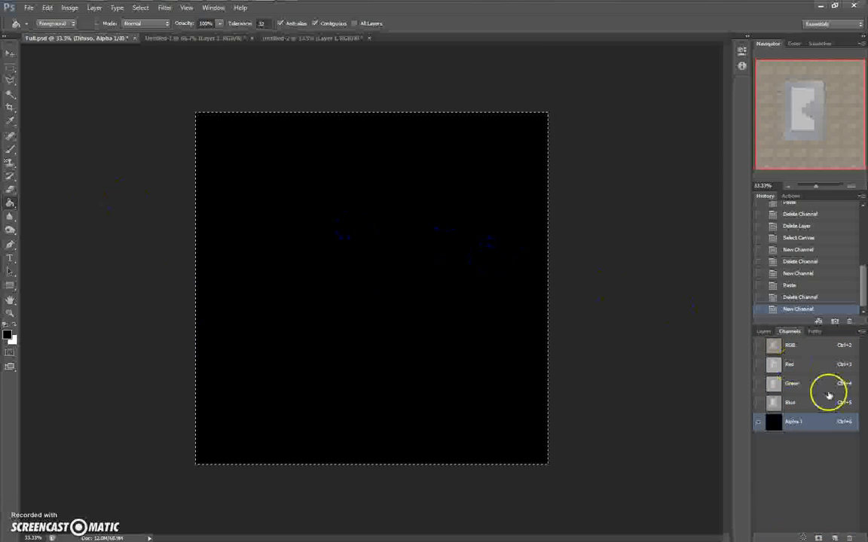
{"action": "left_click", "coordinate": [14, 325]}
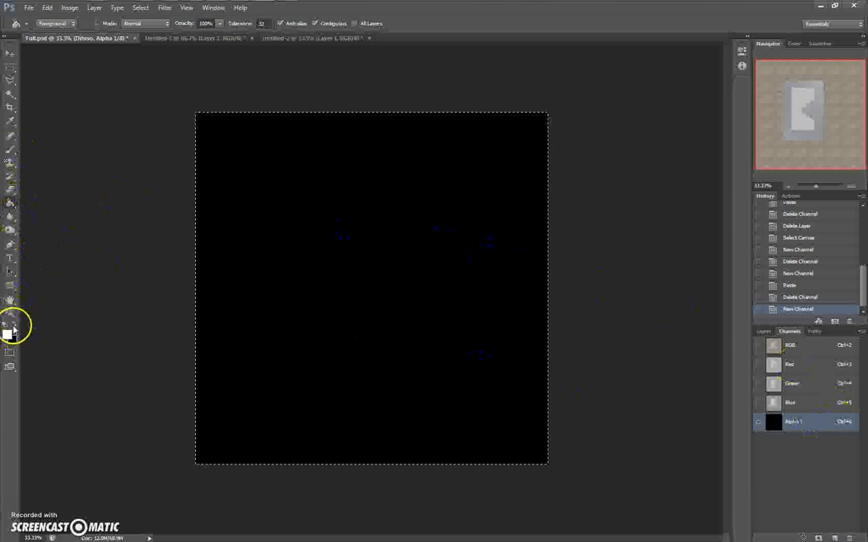
{"action": "left_click", "coordinate": [336, 251]}
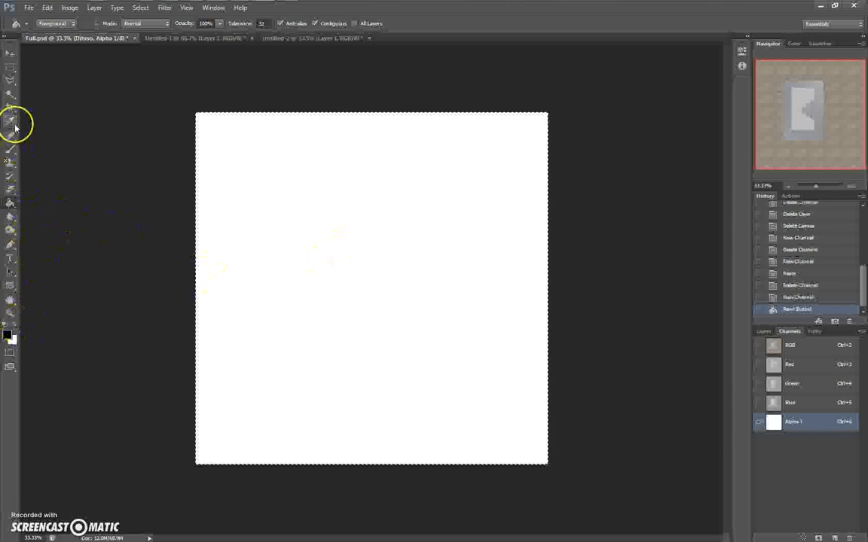
Step: Paint a black X in the lower-right corner of the alpha channel with the Brush, and show the RGB channels with it
{"action": "left_click", "coordinate": [11, 150]}
{"action": "right_click_drag", "start_coordinate": [409, 282], "coordinate": [384, 300], "text": "alt"}
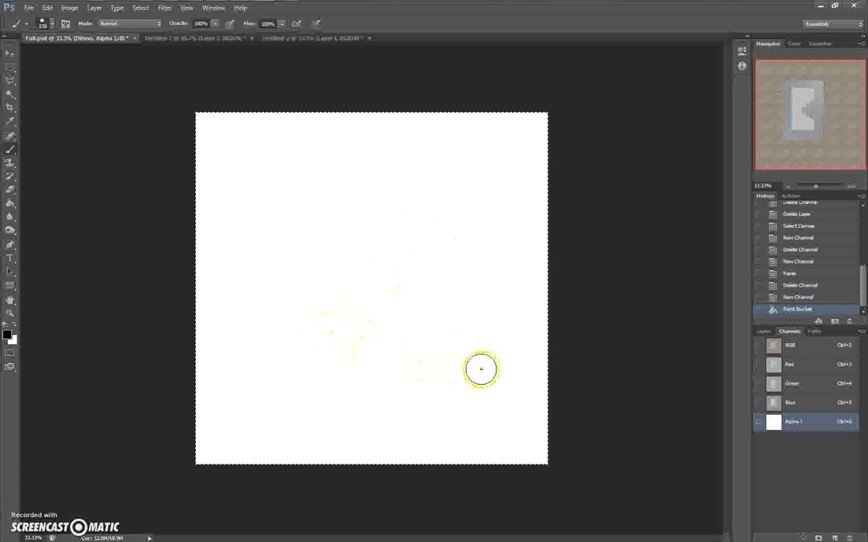
{"action": "left_click_drag", "start_coordinate": [470, 439], "coordinate": [467, 443]}
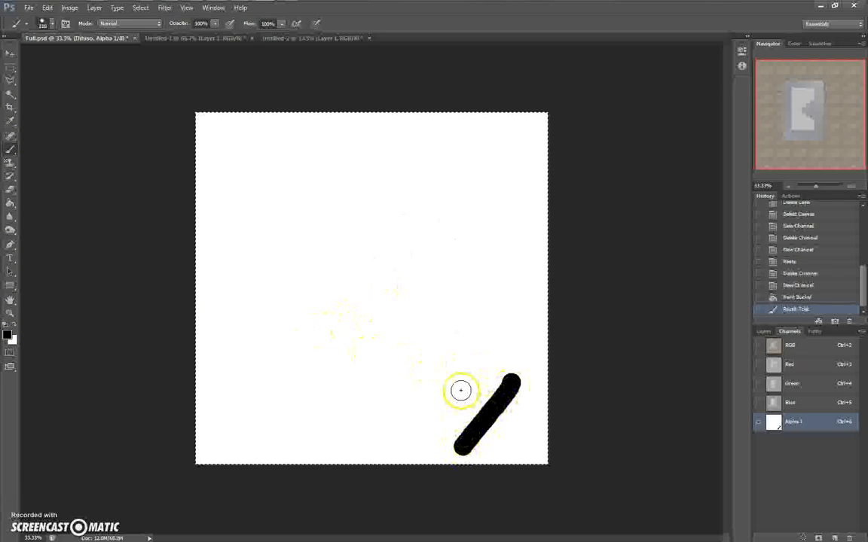
{"action": "left_click_drag", "start_coordinate": [459, 387], "coordinate": [516, 450]}
{"action": "left_click", "coordinate": [758, 345]}
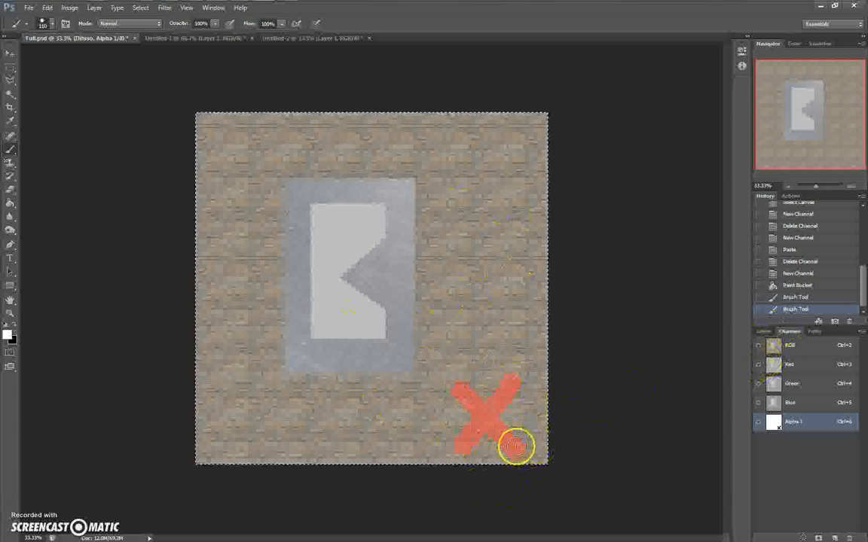
{"action": "left_click", "coordinate": [763, 331]}
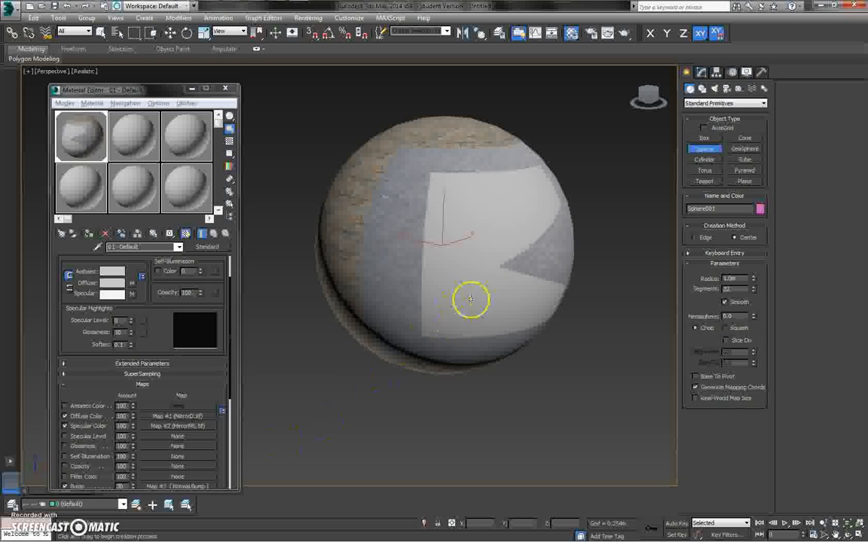
Step: Inspect the textured sphere in 3ds Max and the diffuse, specular and bump maps assigned to its material
{"action": "middle_click_drag", "start_coordinate": [611, 264], "coordinate": [435, 287], "text": "alt"}
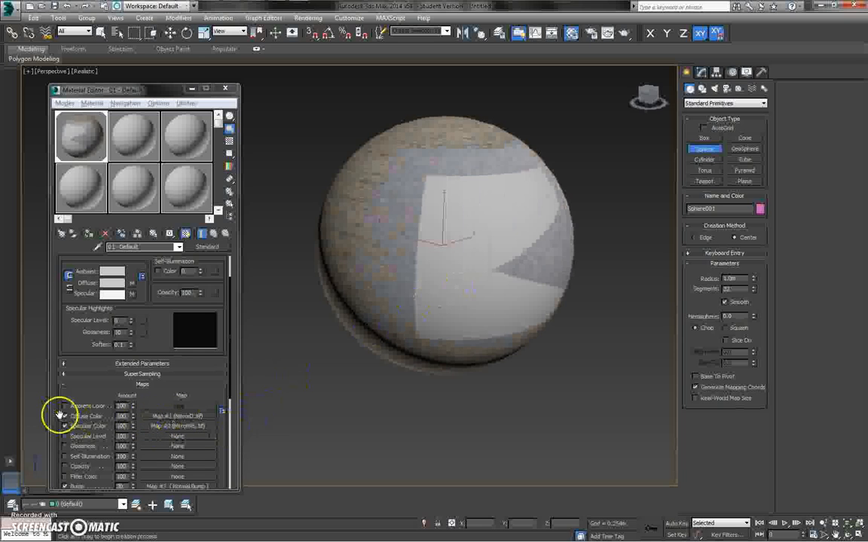
{"action": "scroll", "coordinate": [215, 437], "scroll_direction": "down", "scroll_amount": 3}
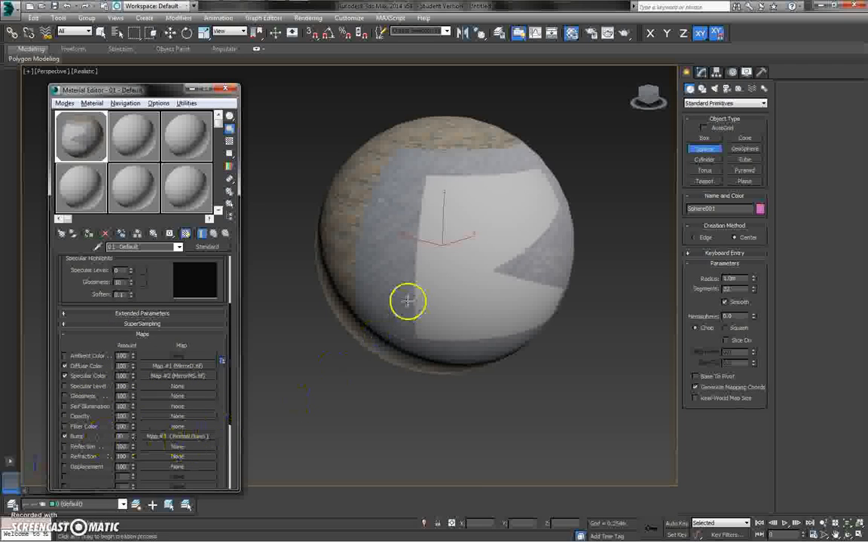
{"action": "key", "text": "alt+Tab"}
{"action": "key", "text": "alt+Tab"}
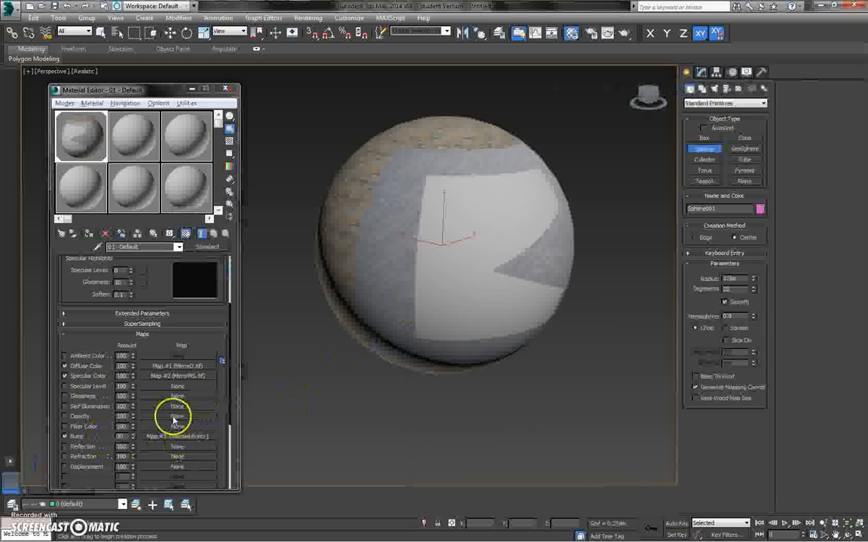
{"action": "left_click", "coordinate": [220, 402]}
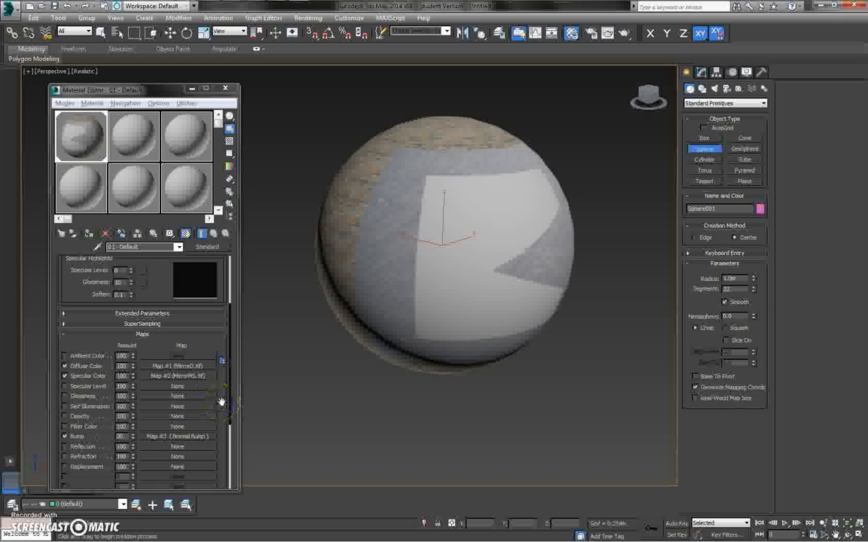
Step: Minimize the Material Editor, leave sphere creation with the sphere selected, and show edged faces in the perspective viewport
{"action": "left_click", "coordinate": [192, 88]}
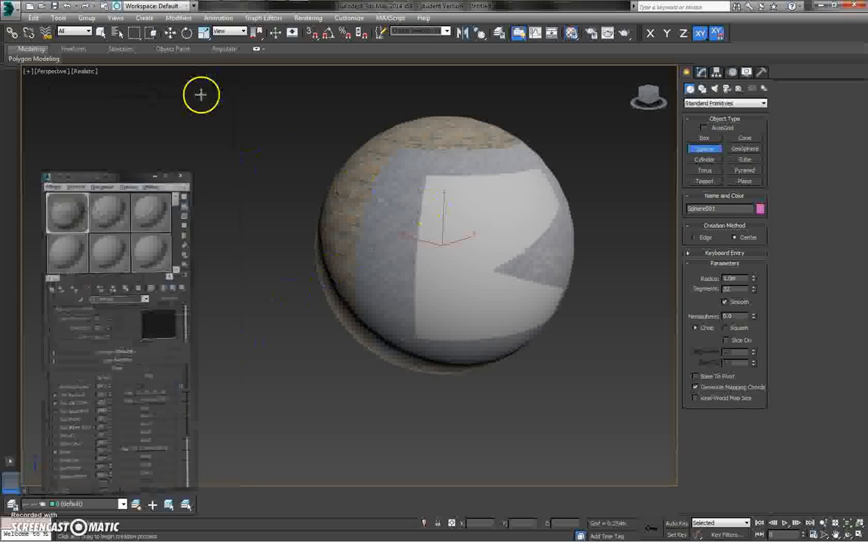
{"action": "left_click", "coordinate": [469, 242]}
{"action": "right_click", "coordinate": [256, 208]}
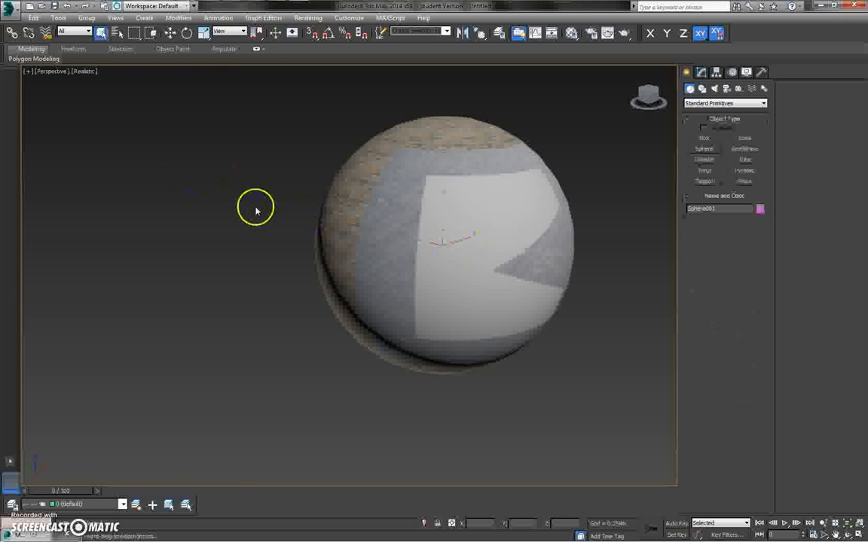
{"action": "key", "text": "F4"}
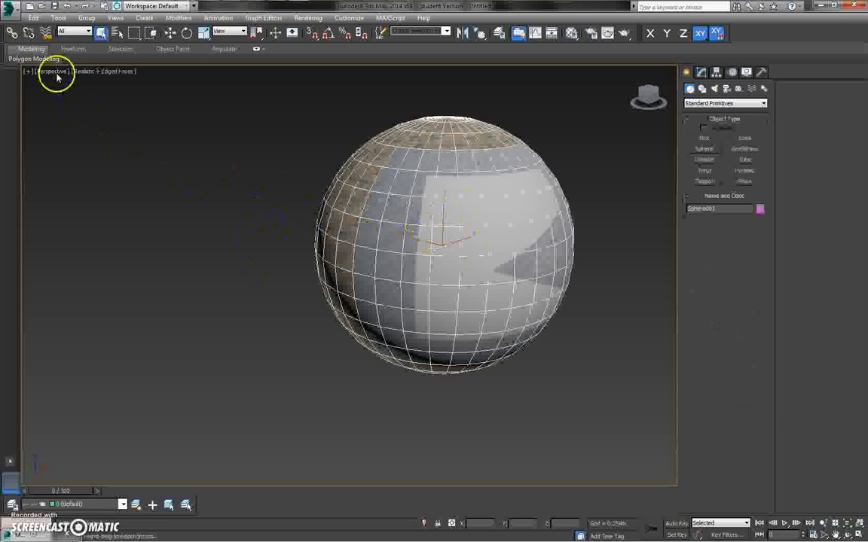
Step: Export only the selected sphere as an Autodesk FBX file named 1 in the D:\Temp\MaterialsSample folder
{"action": "left_click", "coordinate": [10, 9]}
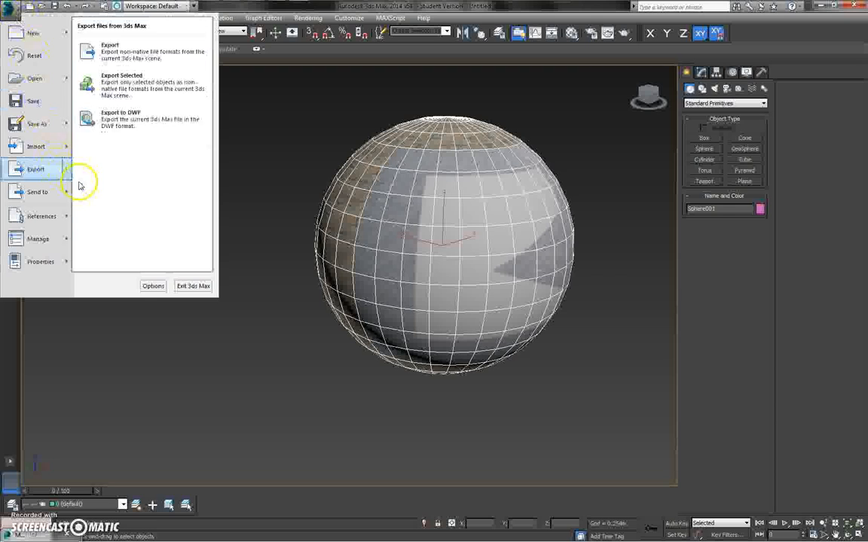
{"action": "mouse_move", "coordinate": [64, 170]}
{"action": "left_click", "coordinate": [120, 86]}
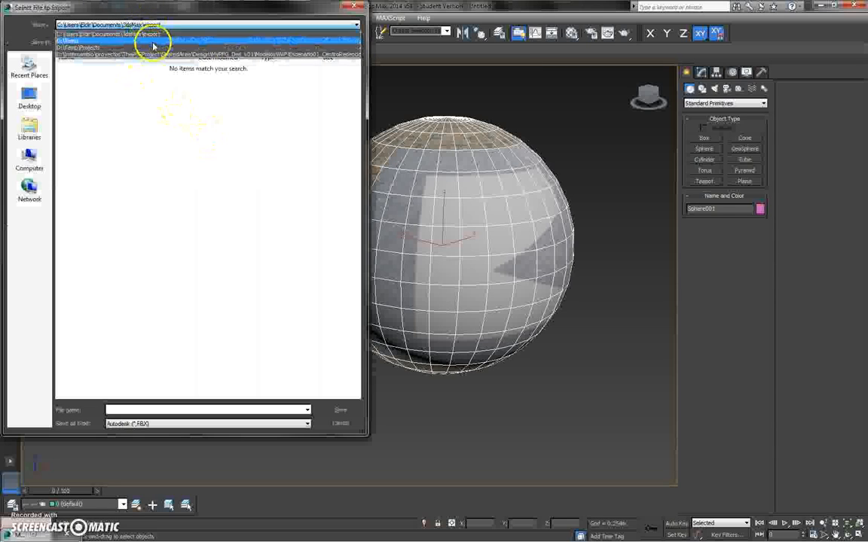
{"action": "left_click", "coordinate": [151, 36]}
{"action": "double_click", "coordinate": [195, 146]}
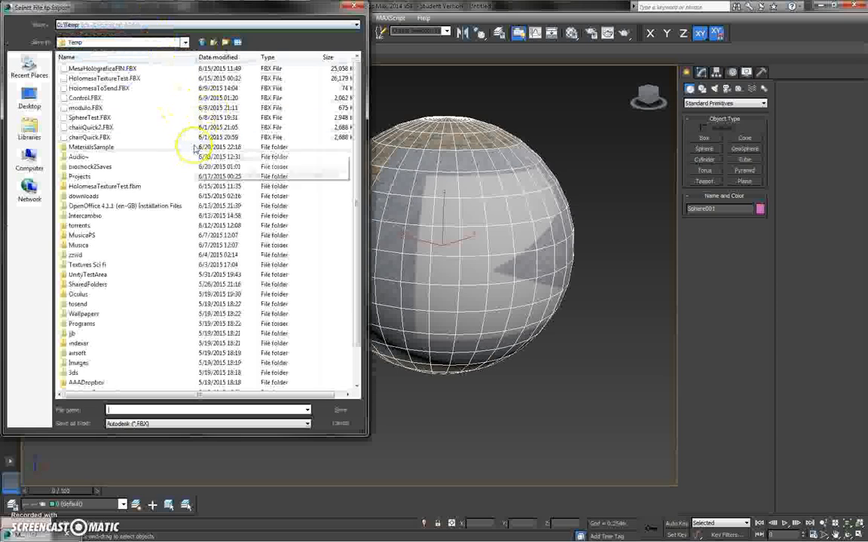
{"action": "left_click", "coordinate": [283, 413]}
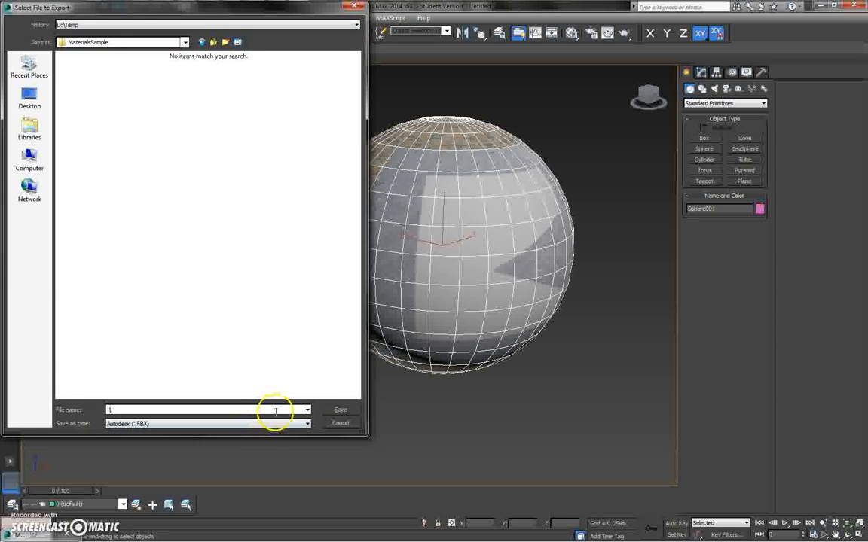
{"action": "left_click", "coordinate": [341, 410]}
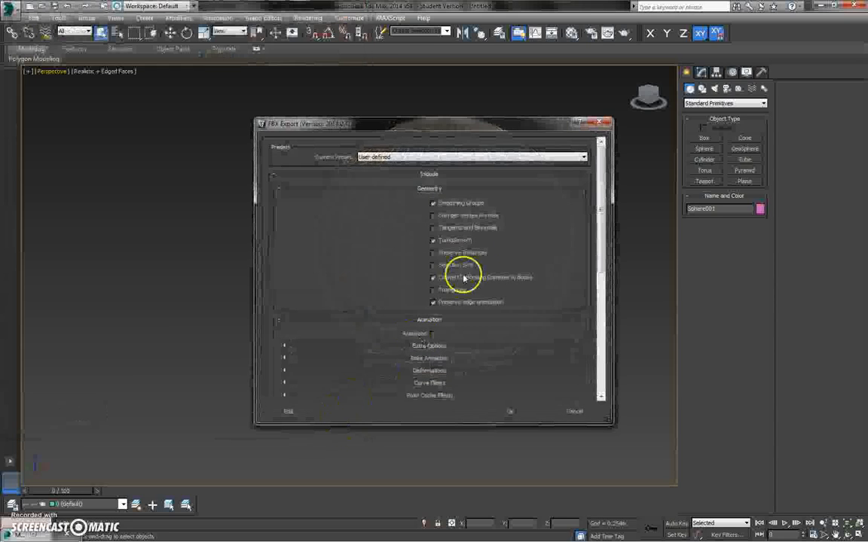
Step: Complete the FBX export with Embed Media on and units in Meters, and switch to the MaterialsSample folder in Windows Explorer
{"action": "left_click_drag", "start_coordinate": [600, 179], "coordinate": [599, 277]}
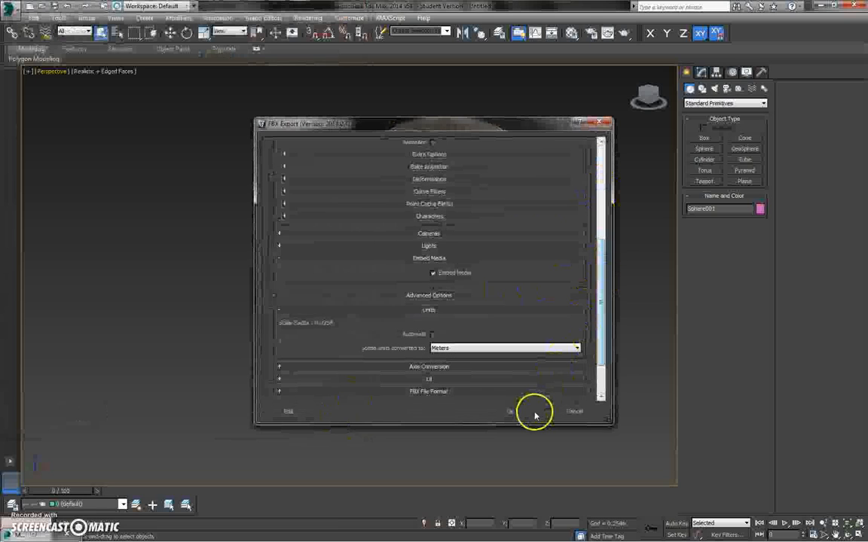
{"action": "left_click", "coordinate": [527, 411]}
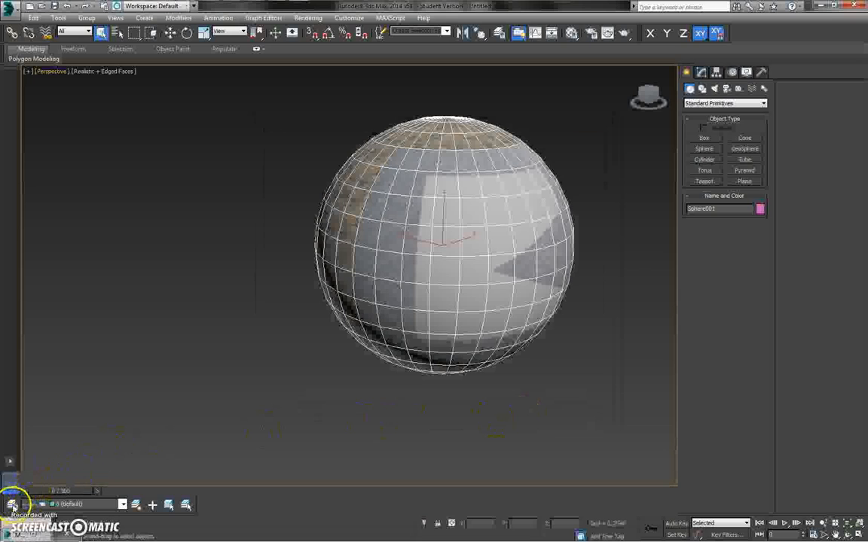
{"action": "key", "text": "alt+Tab"}
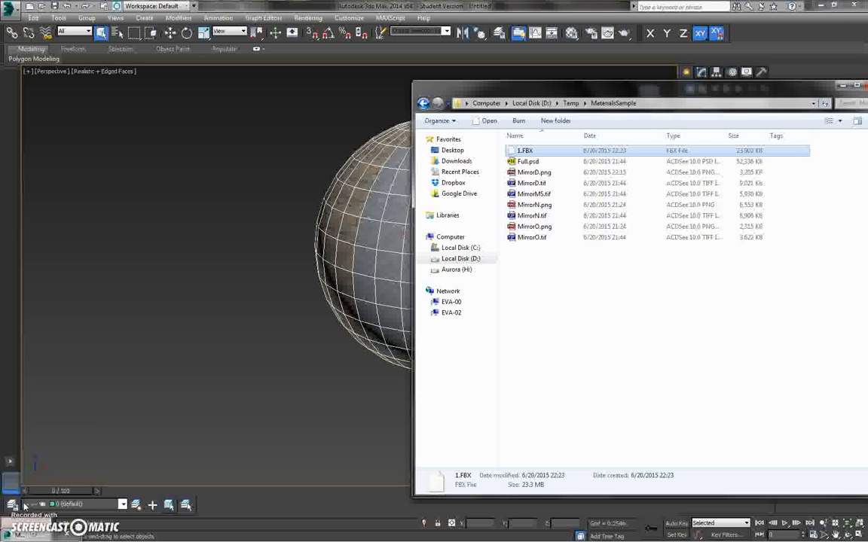